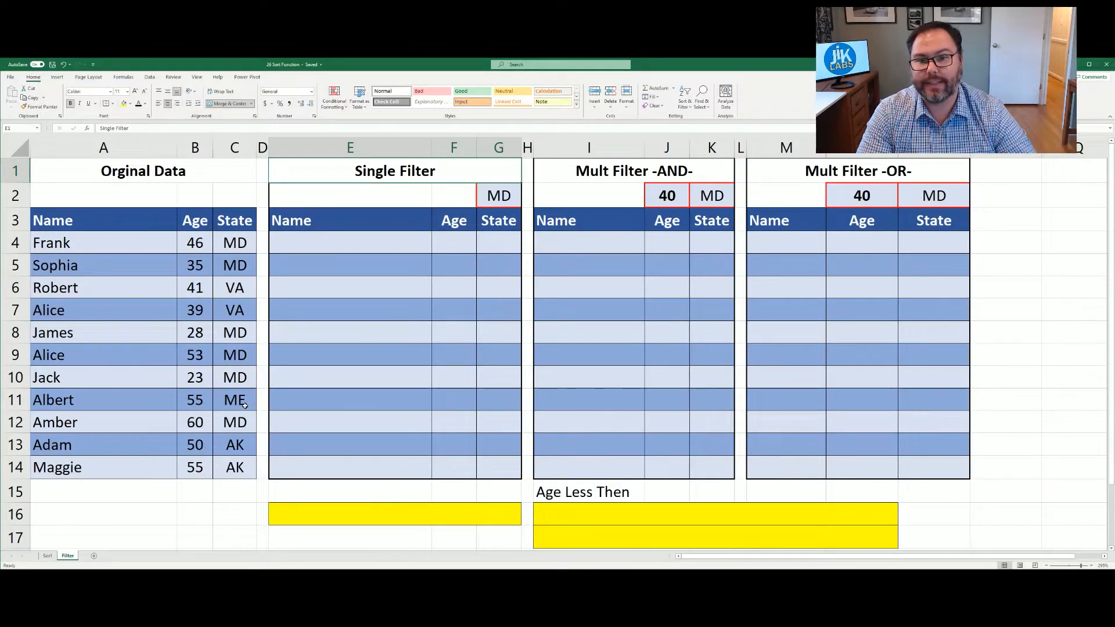
Step: Enter the formula =FILTER(A4:C14,C4:C14=G2,"") in E4 to fill the Single Filter table by state
{"action": "left_click", "coordinate": [493, 197]}
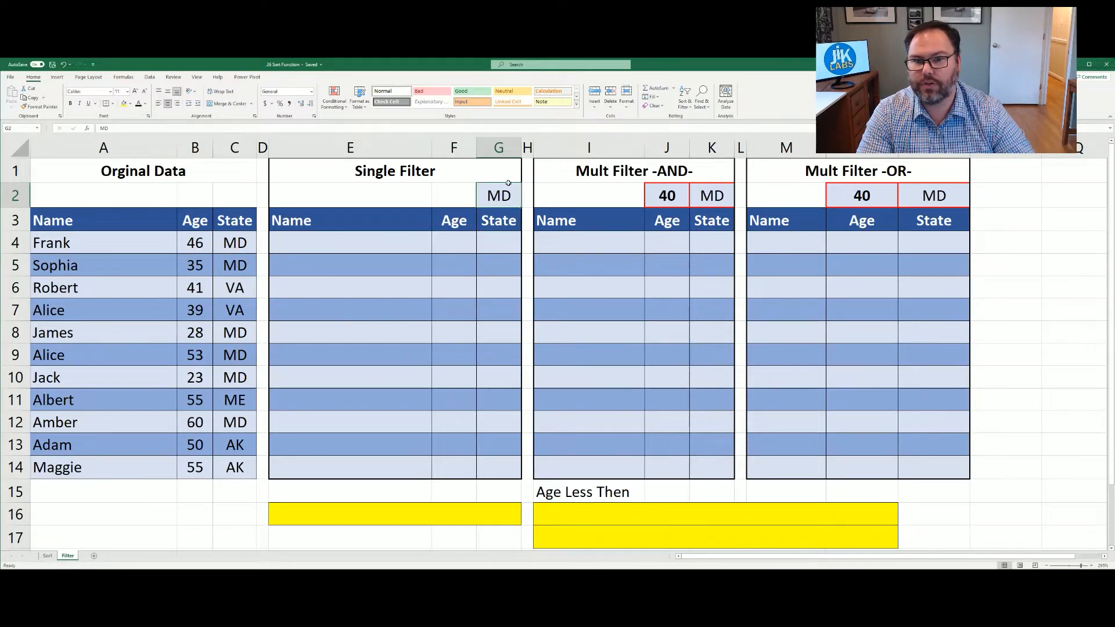
{"action": "left_click", "coordinate": [346, 246]}
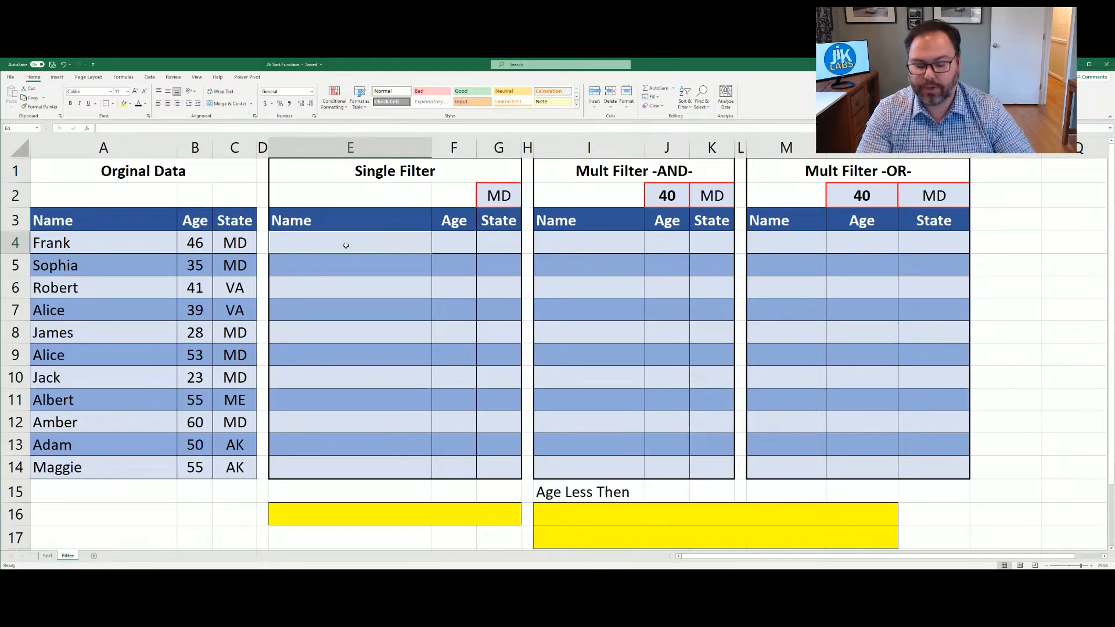
{"action": "type", "text": "="}
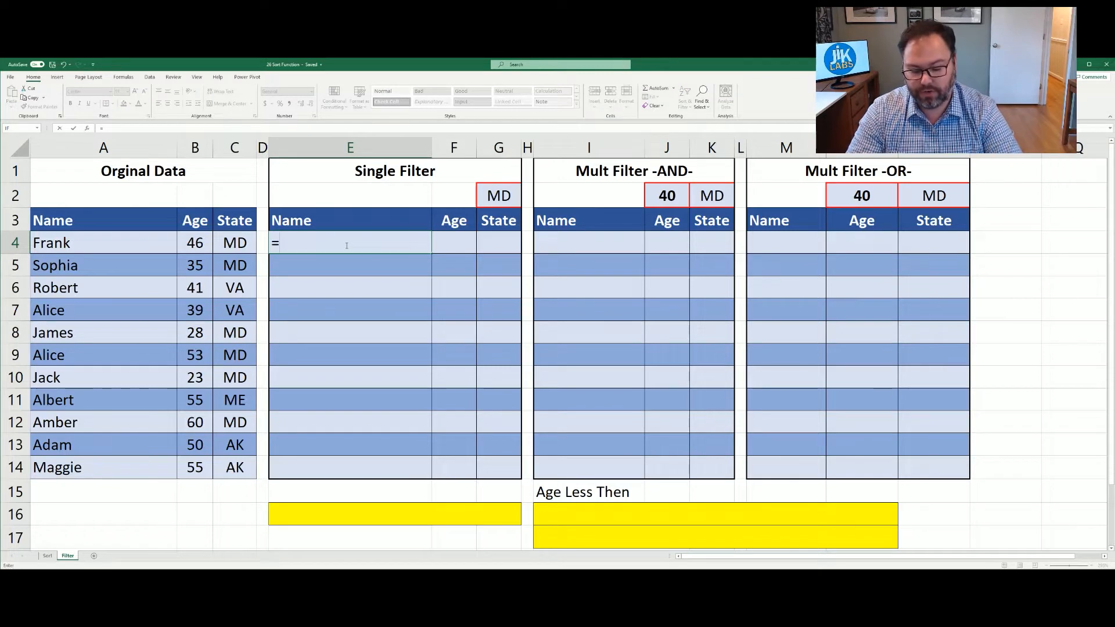
{"action": "type", "text": "filter"}
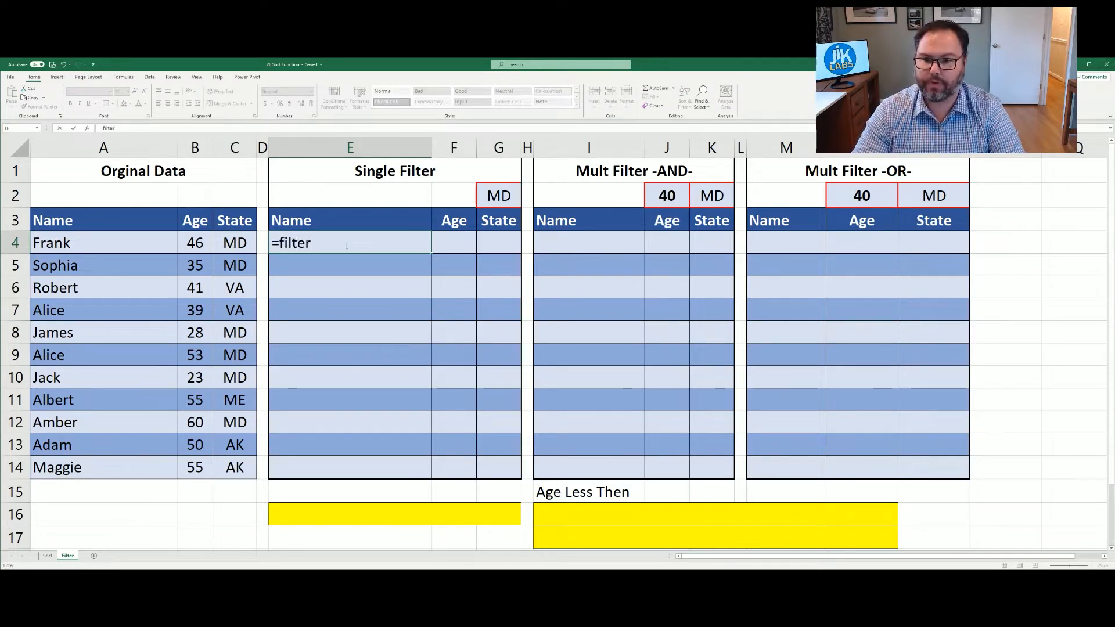
{"action": "key", "text": "Tab"}
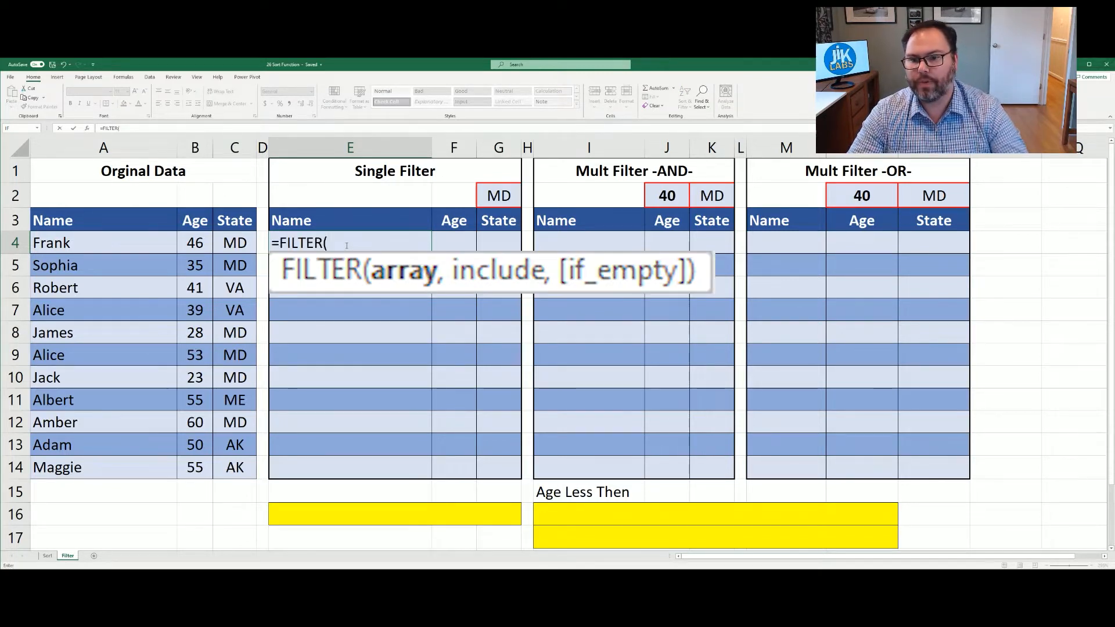
{"action": "left_click_drag", "start_coordinate": [87, 243], "coordinate": [238, 464]}
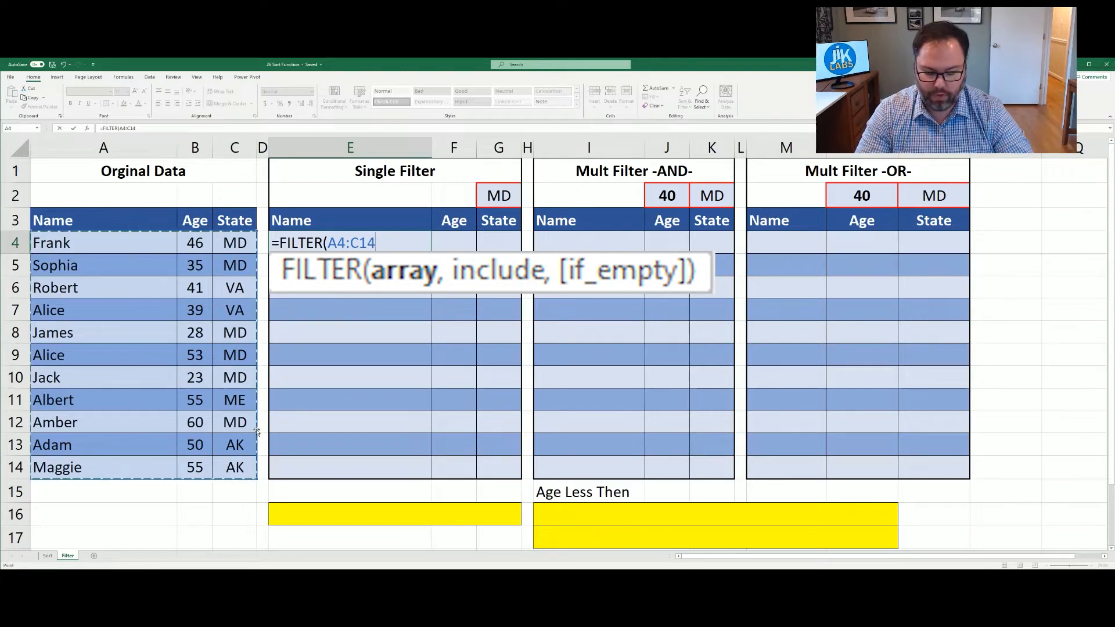
{"action": "type", "text": ","}
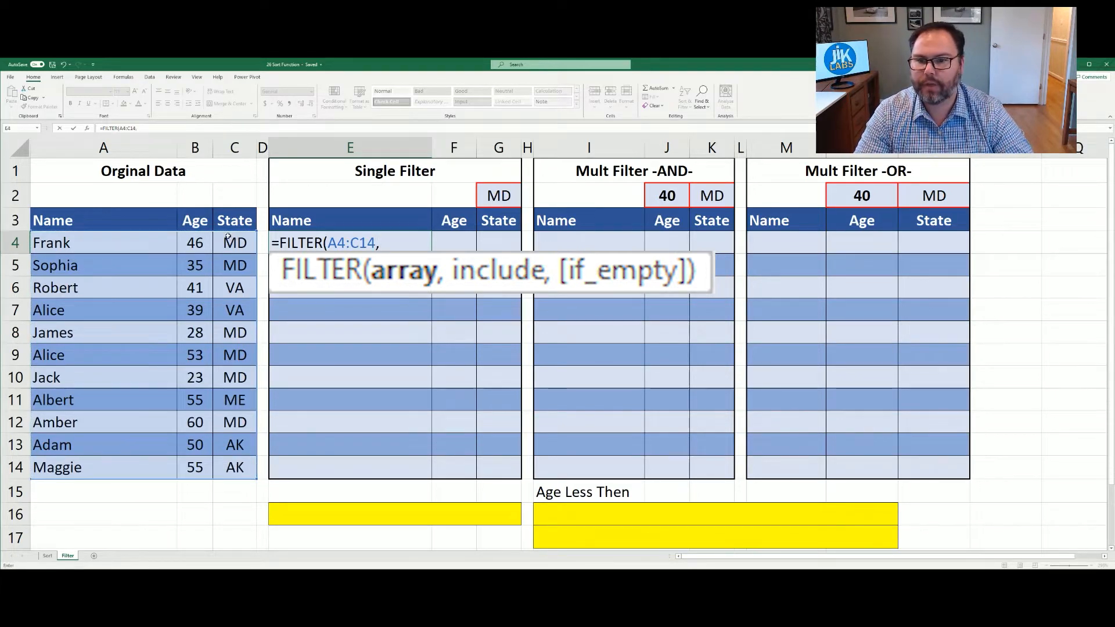
{"action": "left_click_drag", "start_coordinate": [230, 239], "coordinate": [230, 466]}
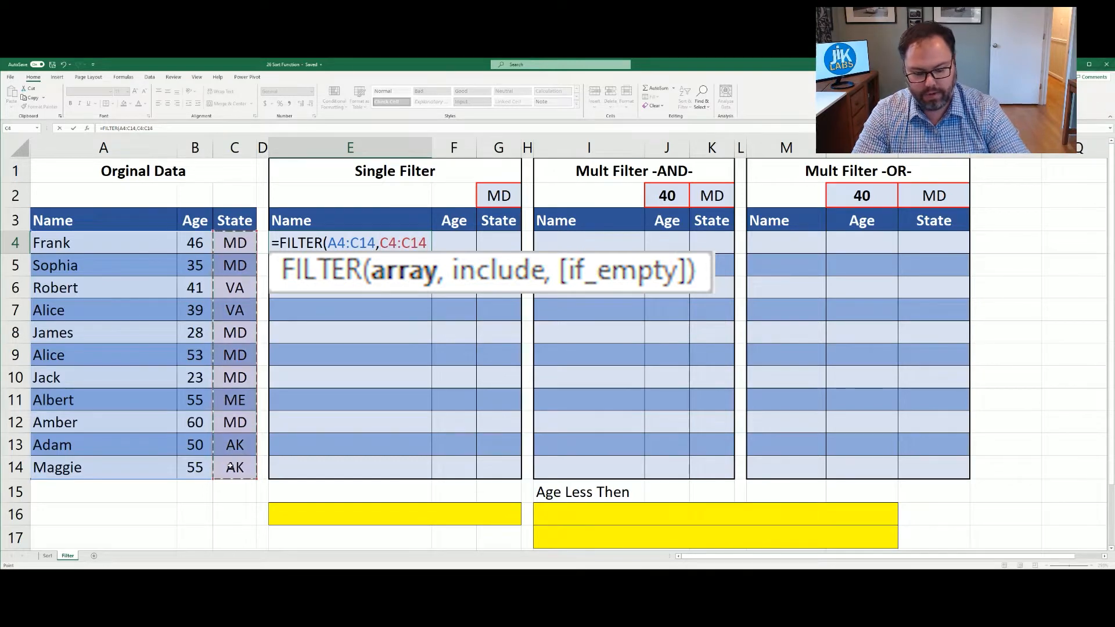
{"action": "type", "text": "="}
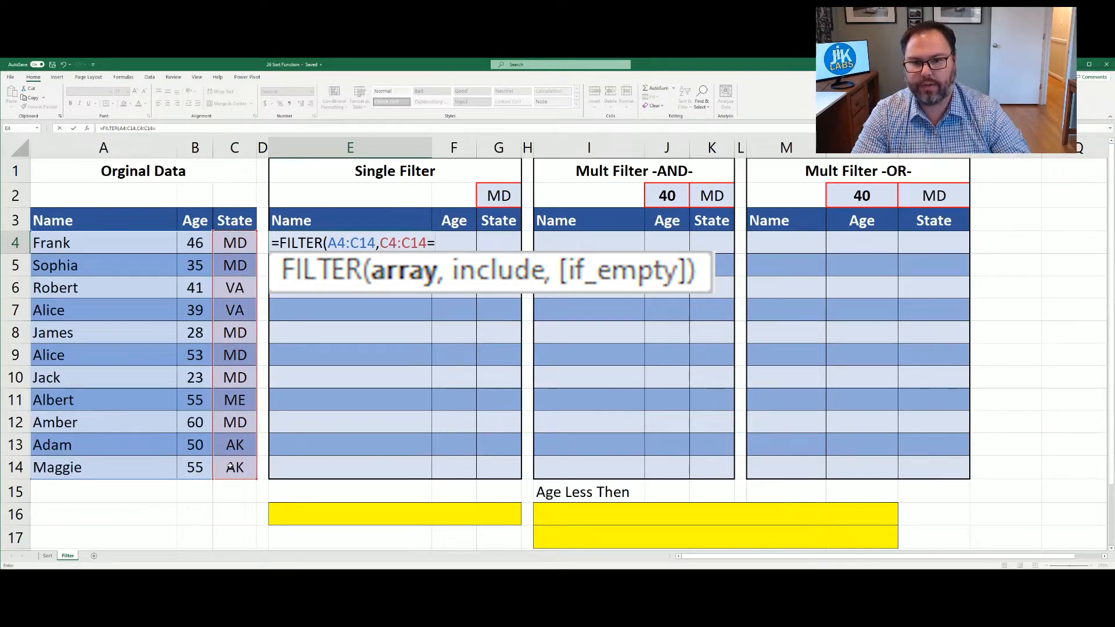
{"action": "left_click", "coordinate": [500, 191]}
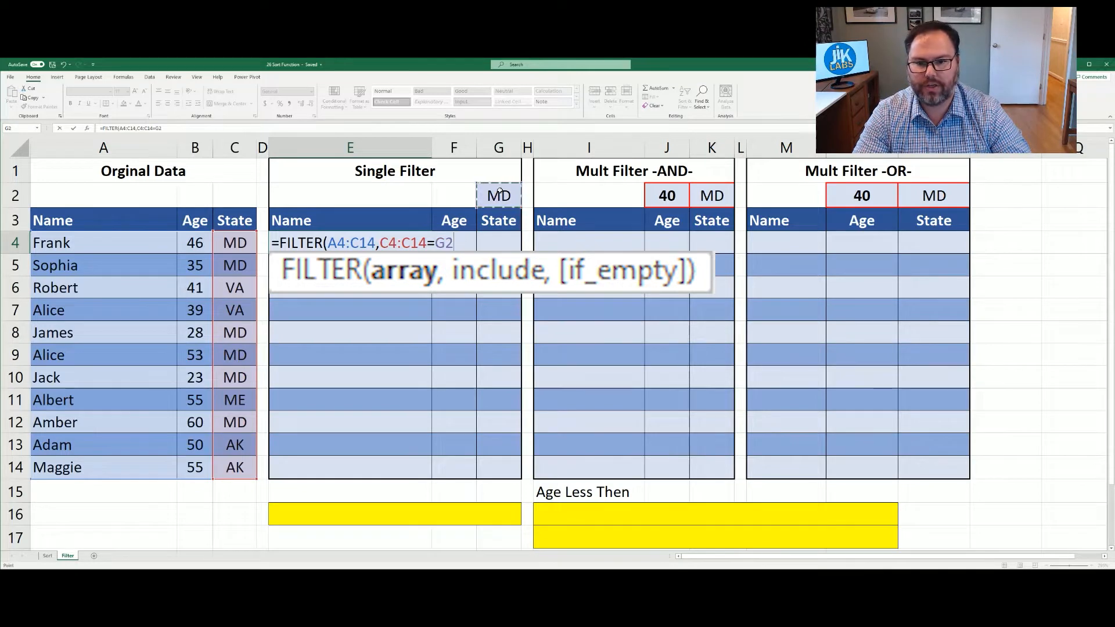
{"action": "type", "text": ","}
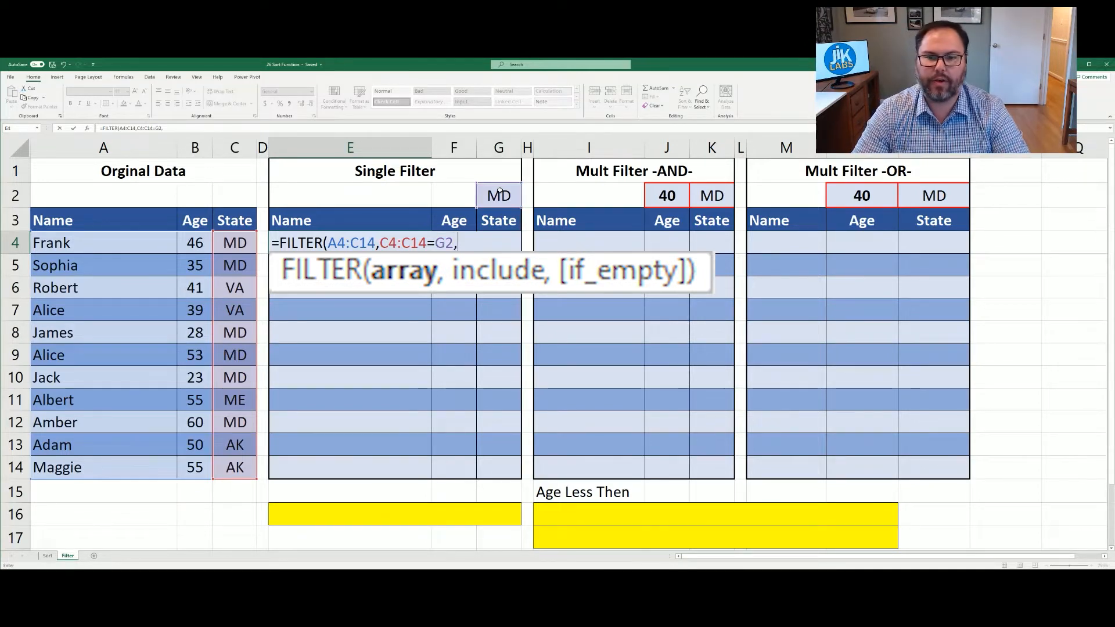
{"action": "type", "text": "\"\""}
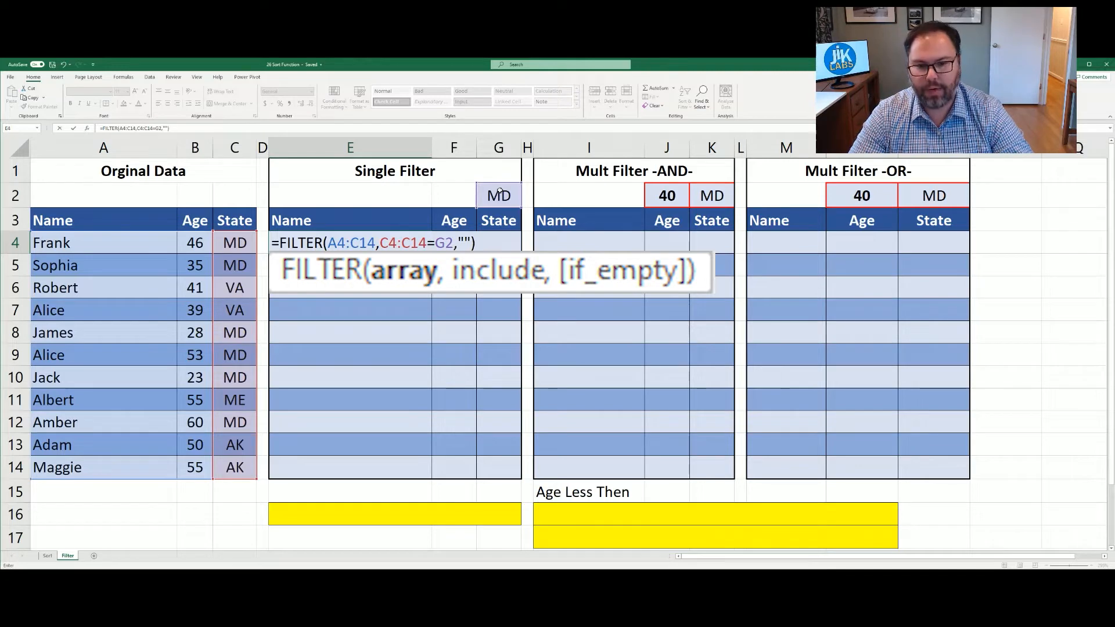
{"action": "key", "text": "Return"}
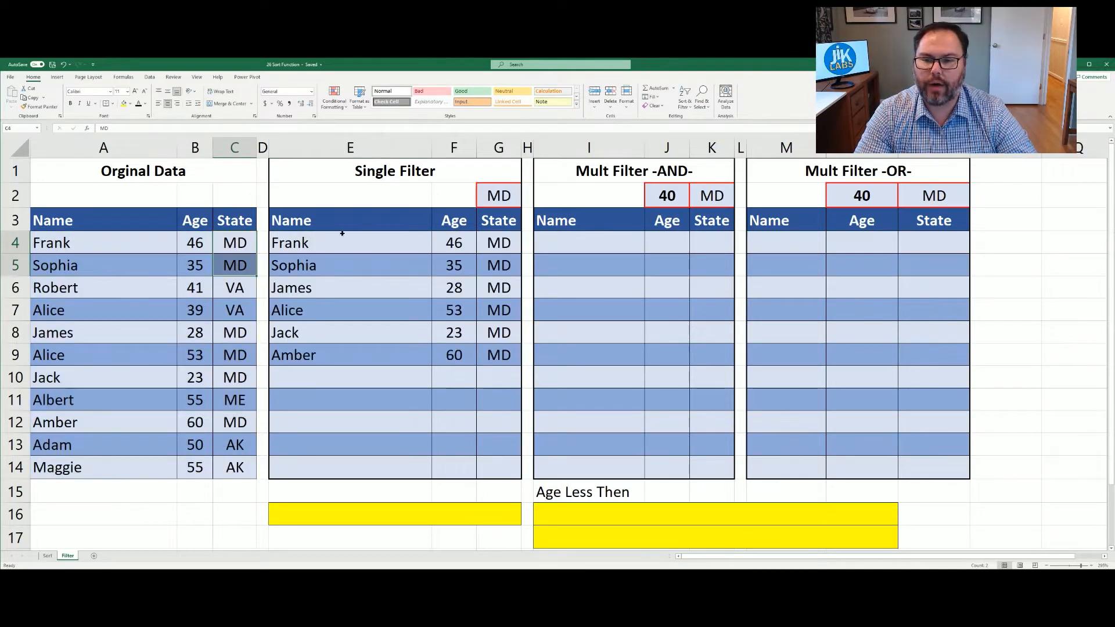
Step: Test the single filter by setting its state criterion in G2 to VA
{"action": "left_click_drag", "start_coordinate": [343, 238], "coordinate": [303, 239]}
{"action": "left_click_drag", "start_coordinate": [71, 242], "coordinate": [250, 471]}
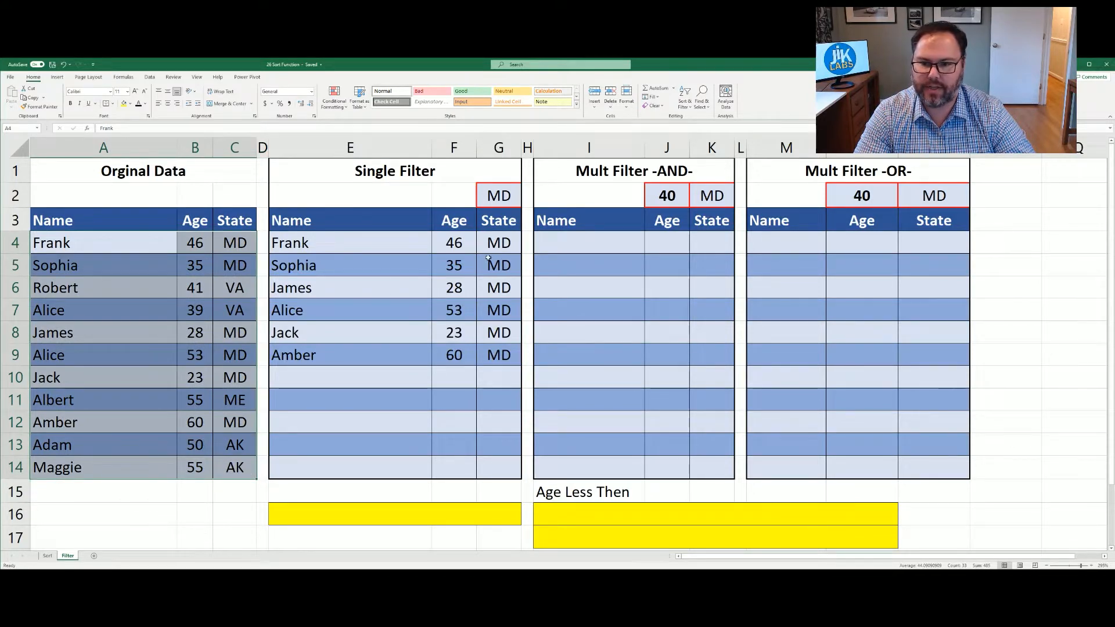
{"action": "left_click", "coordinate": [226, 240]}
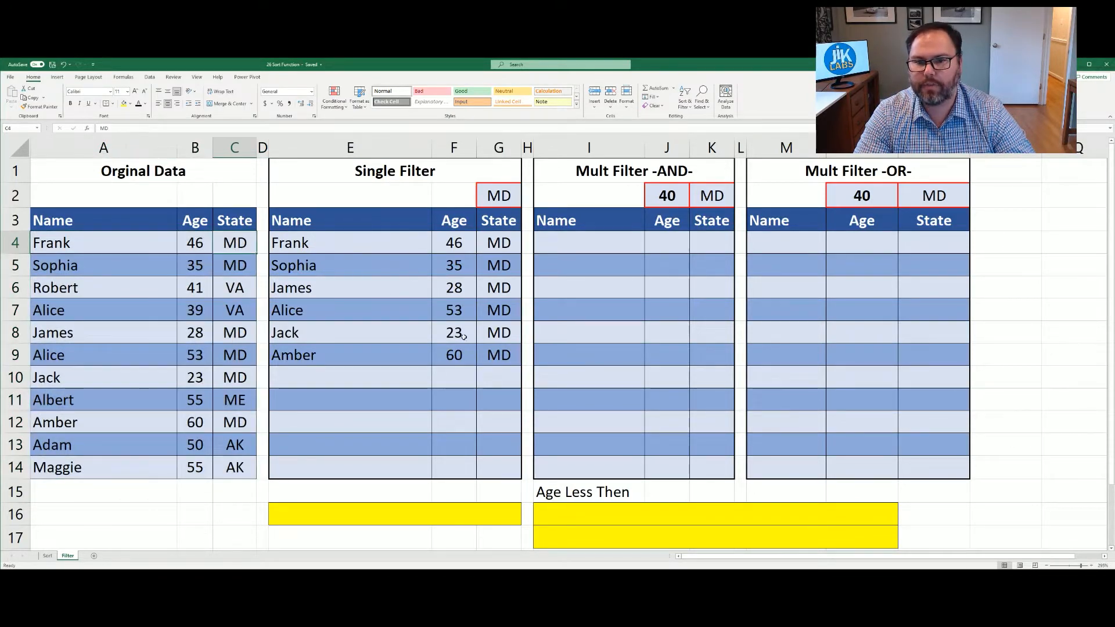
{"action": "left_click", "coordinate": [501, 195]}
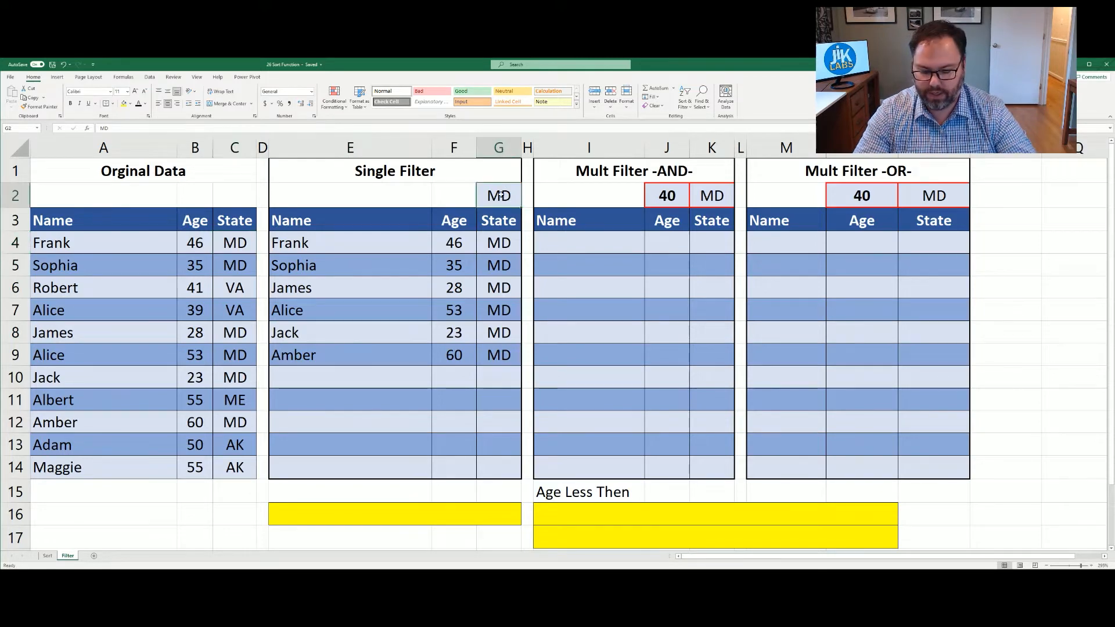
{"action": "type", "text": "VA"}
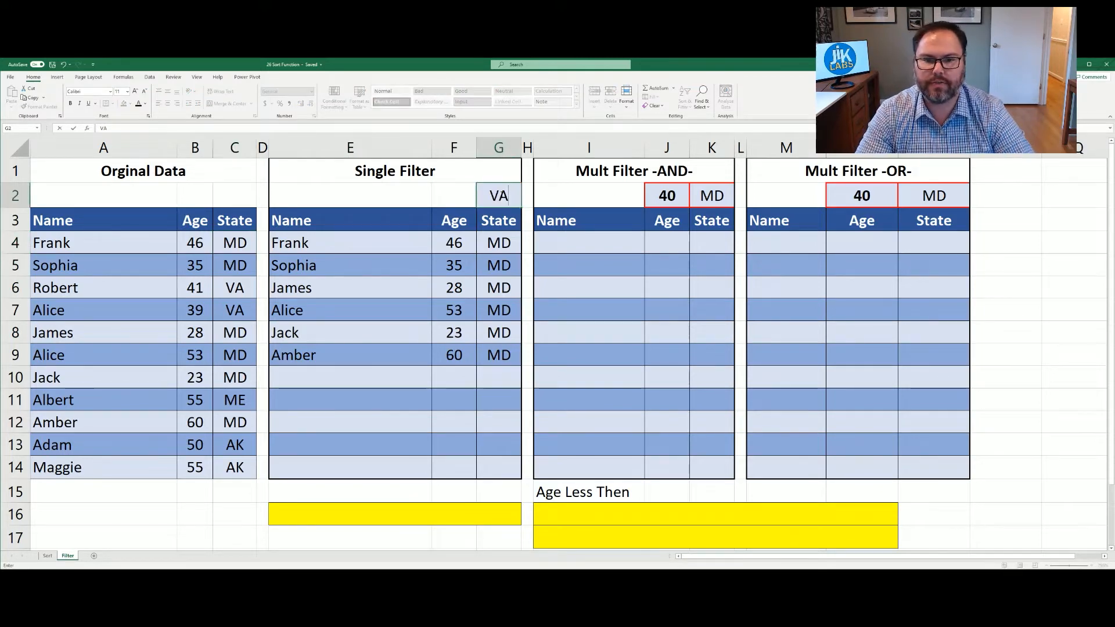
{"action": "key", "text": "Return"}
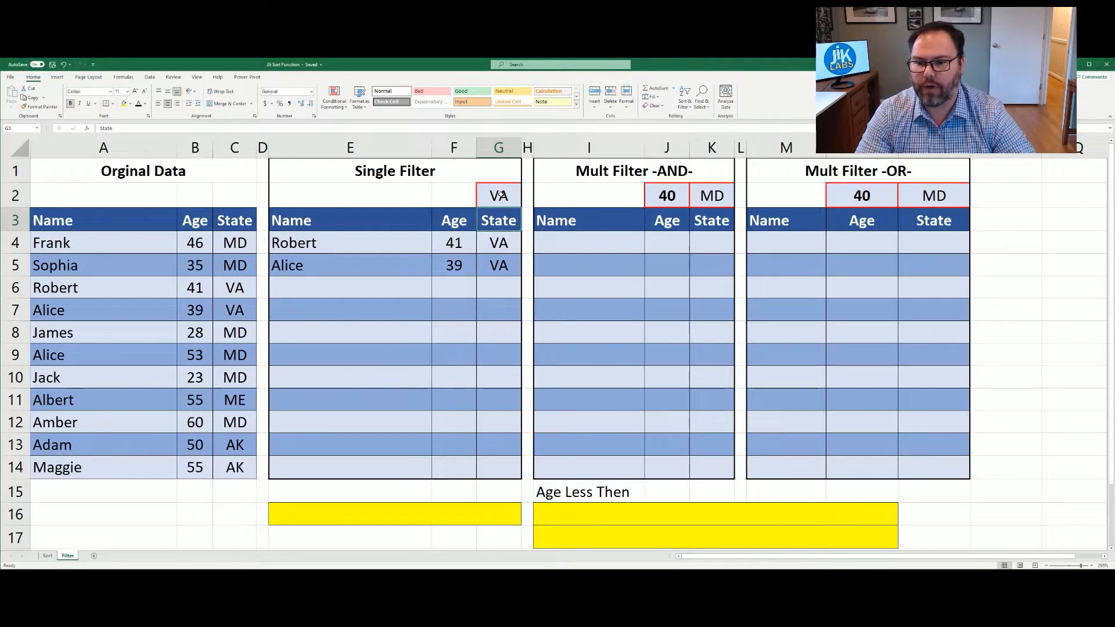
Step: Try AK as the state criterion in G2 and restore it to MD
{"action": "left_click", "coordinate": [499, 195]}
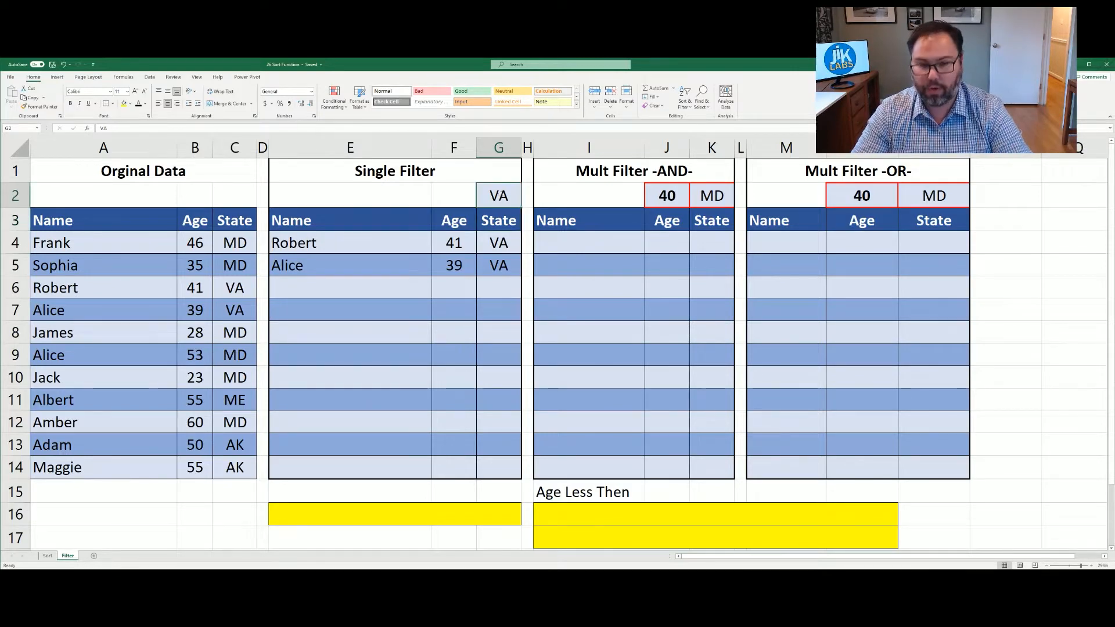
{"action": "type", "text": "AK"}
{"action": "key", "text": "Return"}
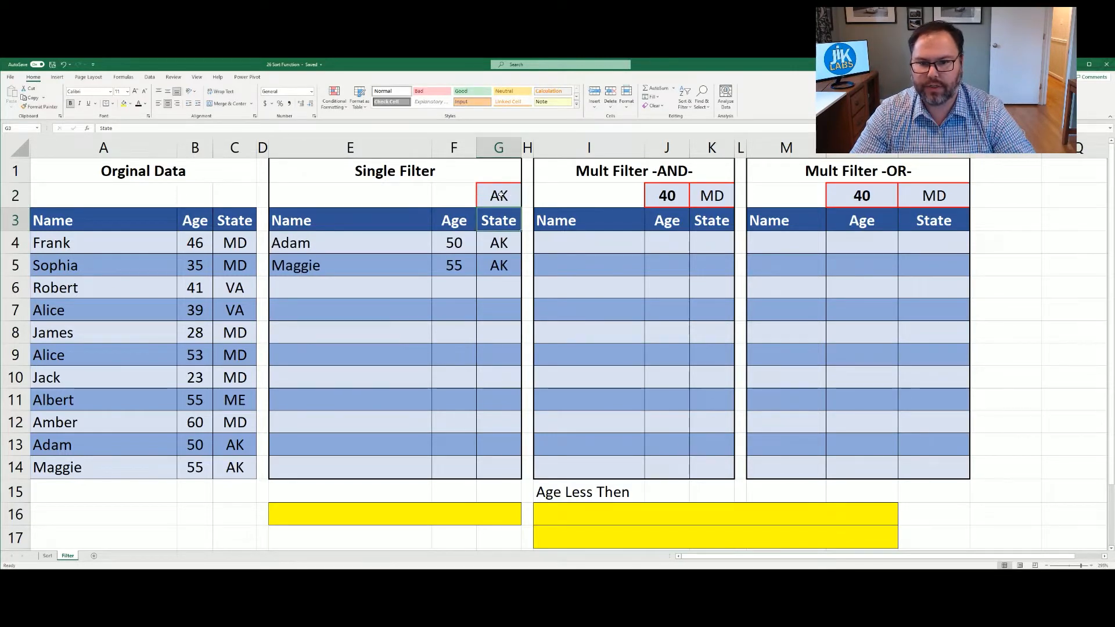
{"action": "left_click", "coordinate": [501, 195]}
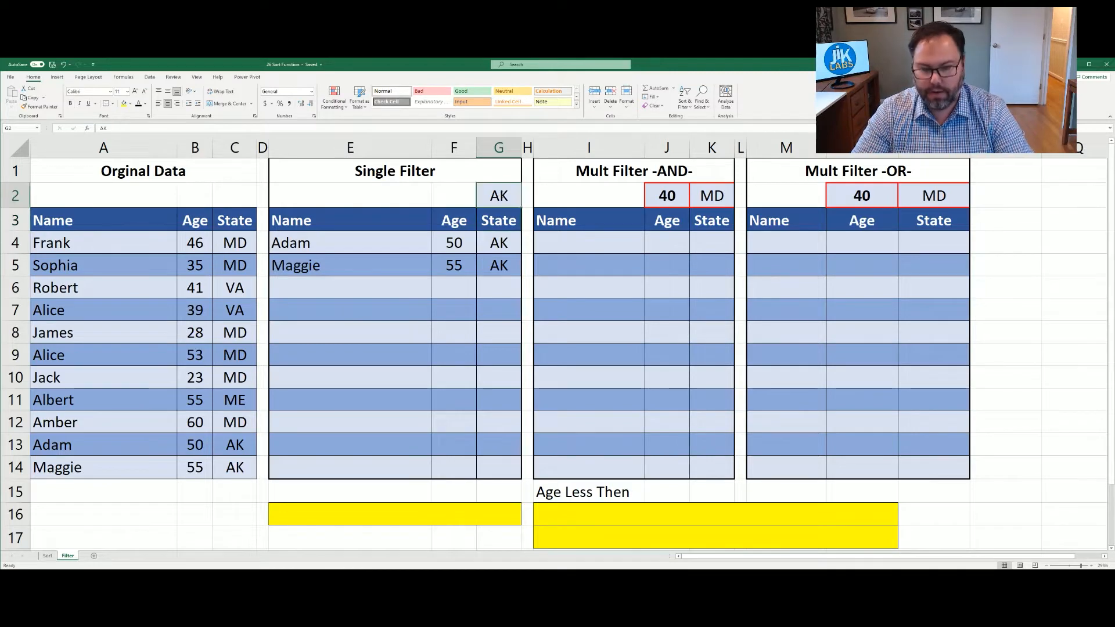
{"action": "type", "text": "MD"}
{"action": "key", "text": "Return"}
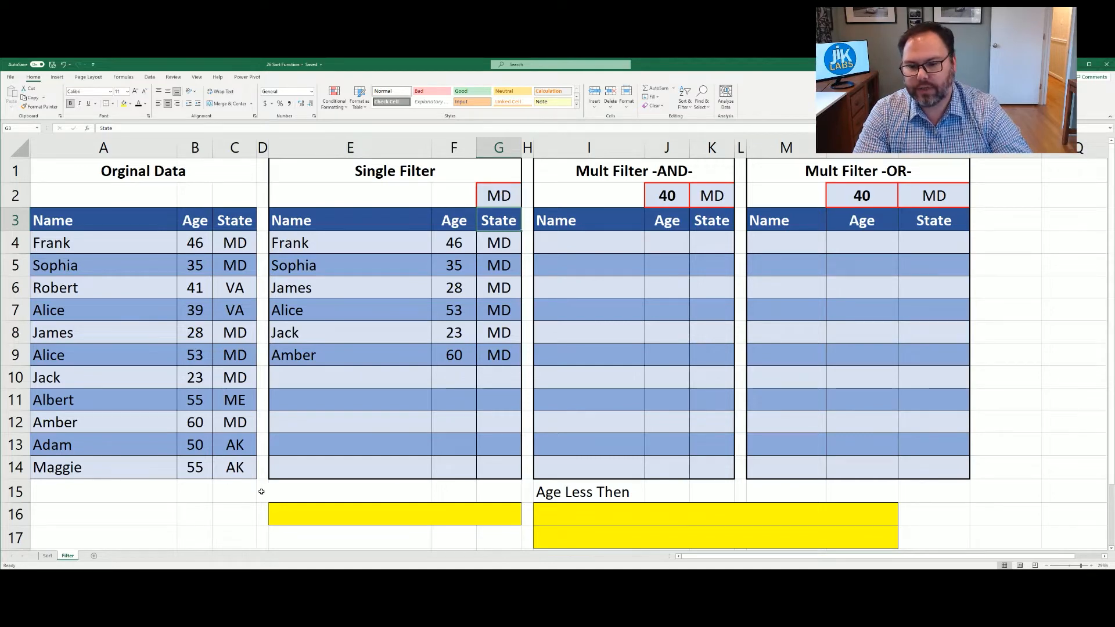
Step: Reveal the hidden formula text in yellow cell E16 below the Single Filter table by making its font black
{"action": "left_click", "coordinate": [299, 509]}
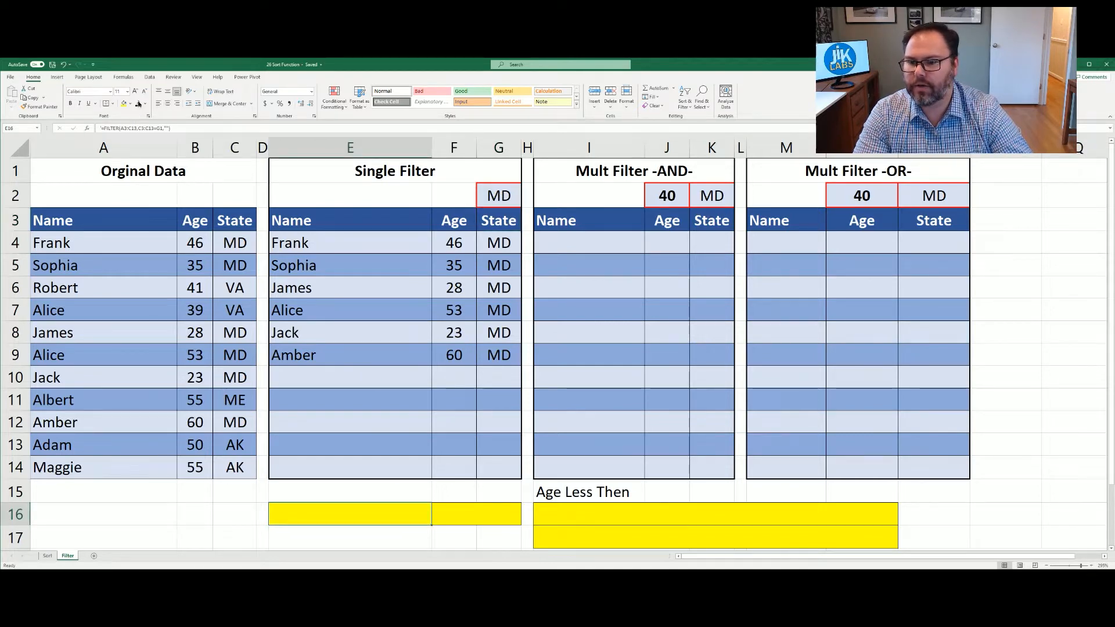
{"action": "type", "text": "=FILTER(A3:C13,C3:C13=G1,\"\")"}
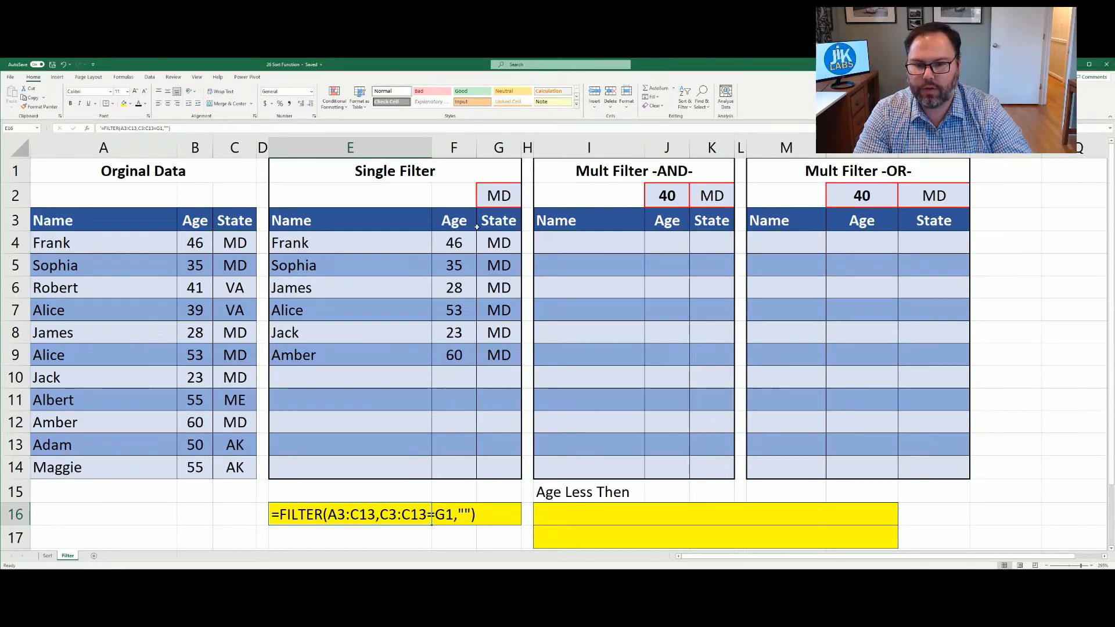
Step: Begin a FILTER formula in I4 of the AND table with array A4:C14 and the state condition (C4:C14=K2
{"action": "left_click", "coordinate": [489, 191]}
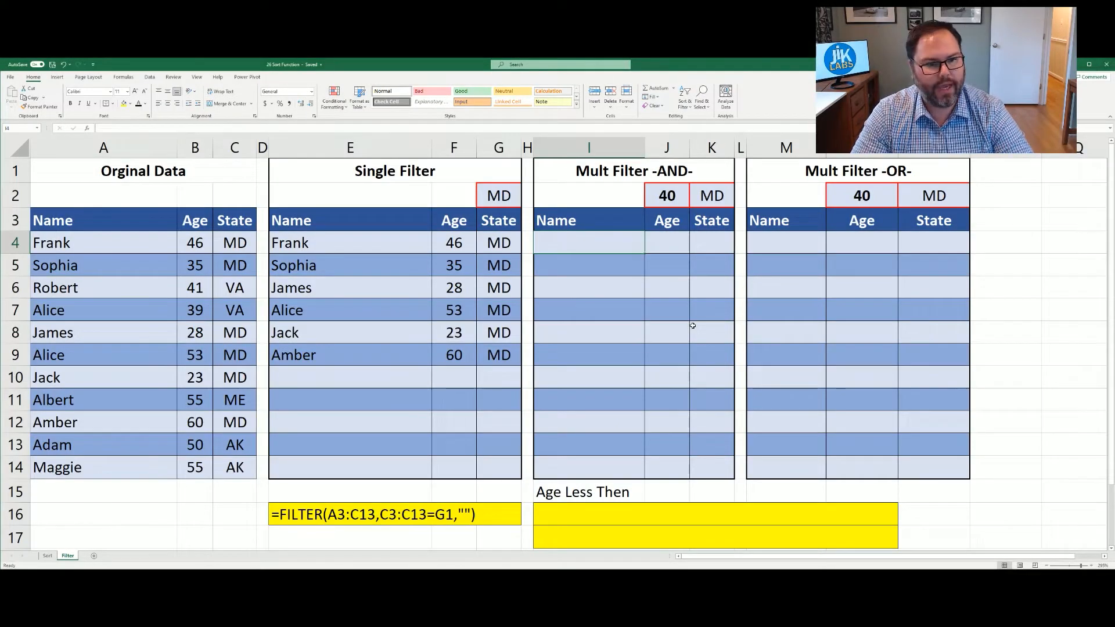
{"action": "type", "text": "=filter("}
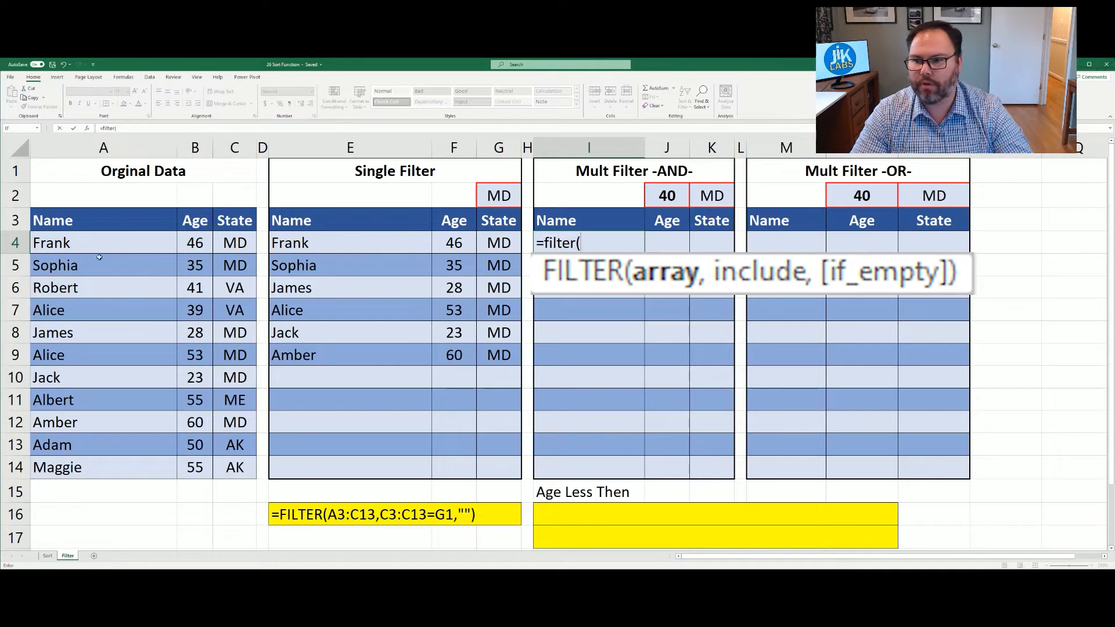
{"action": "left_click_drag", "start_coordinate": [92, 248], "coordinate": [222, 468]}
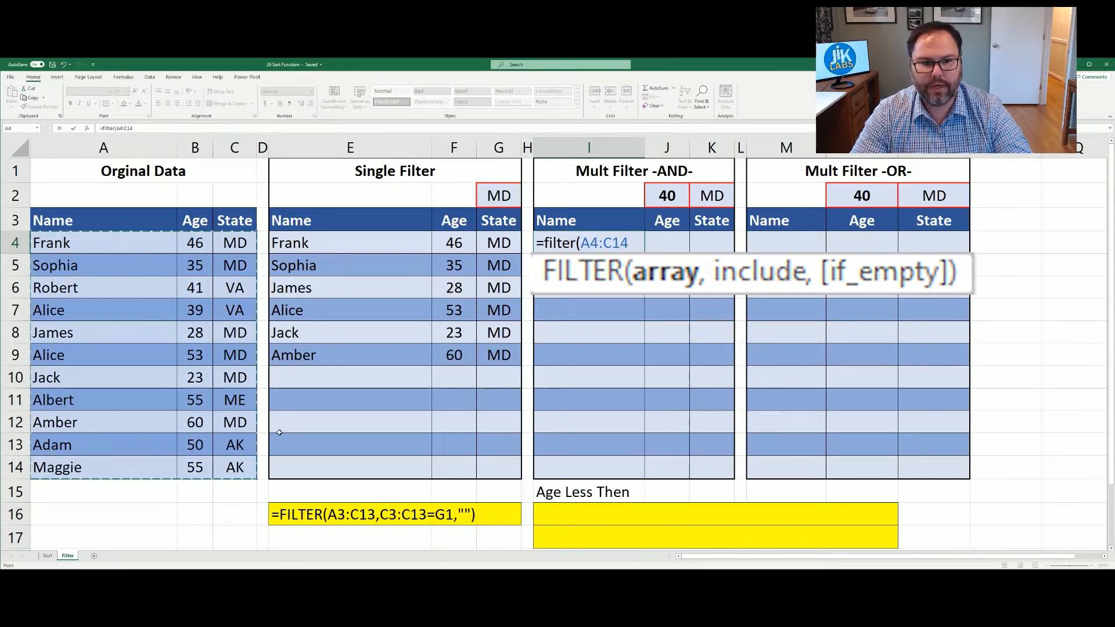
{"action": "type", "text": ","}
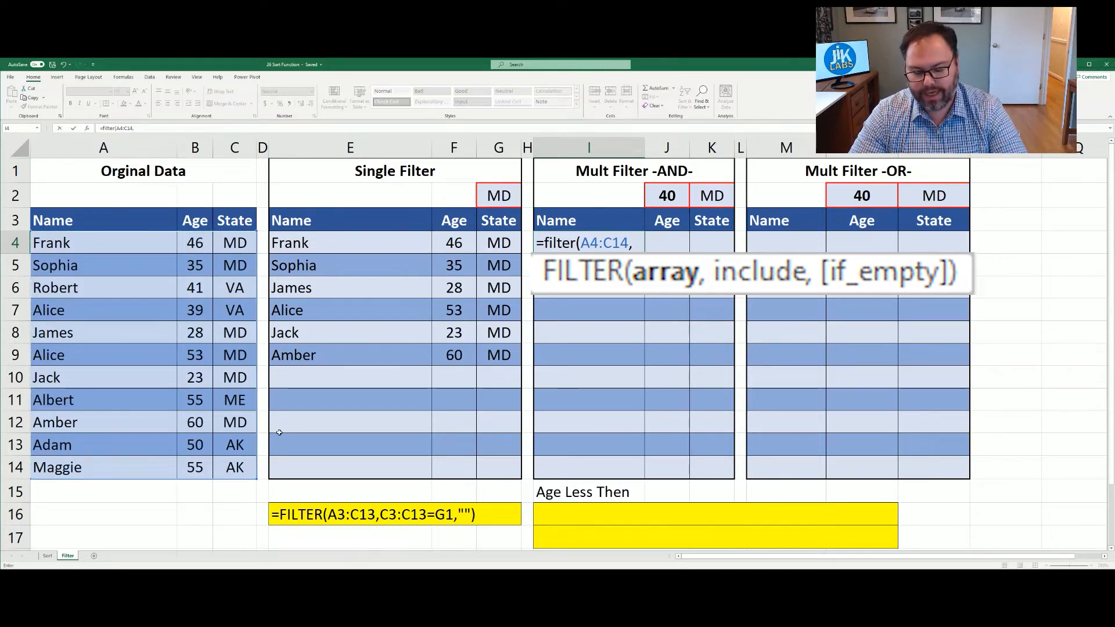
{"action": "type", "text": "("}
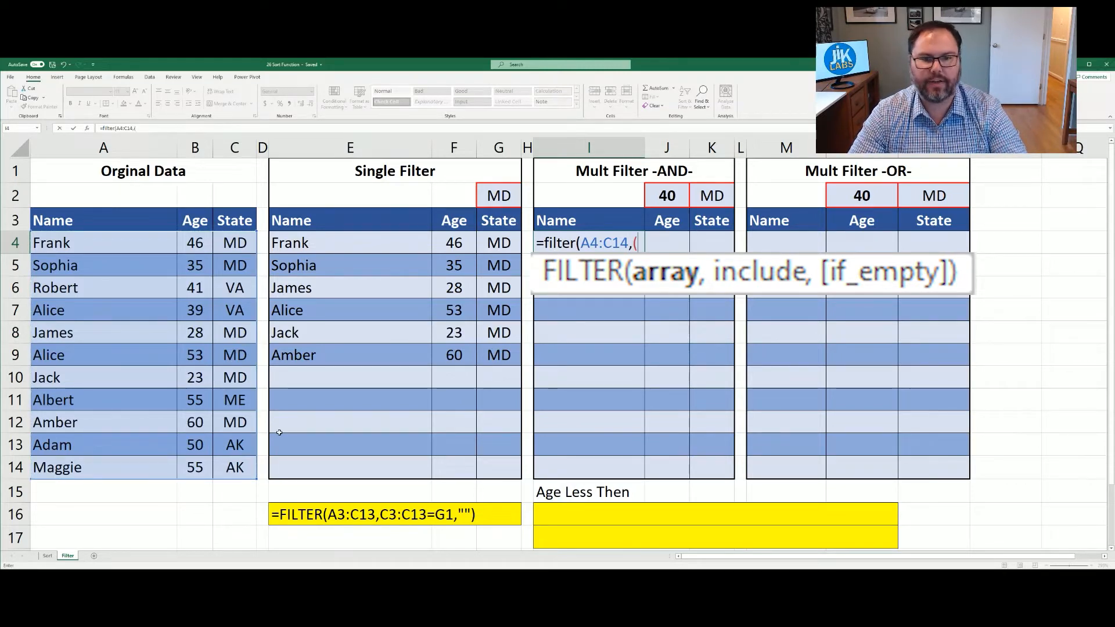
{"action": "left_click_drag", "start_coordinate": [235, 243], "coordinate": [236, 464]}
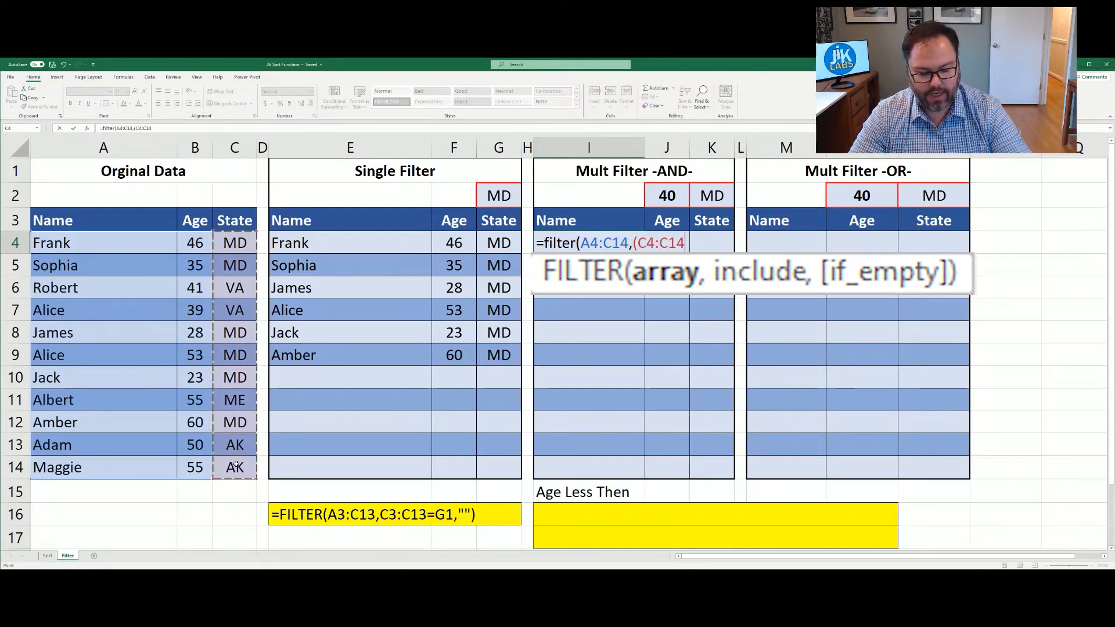
{"action": "type", "text": "="}
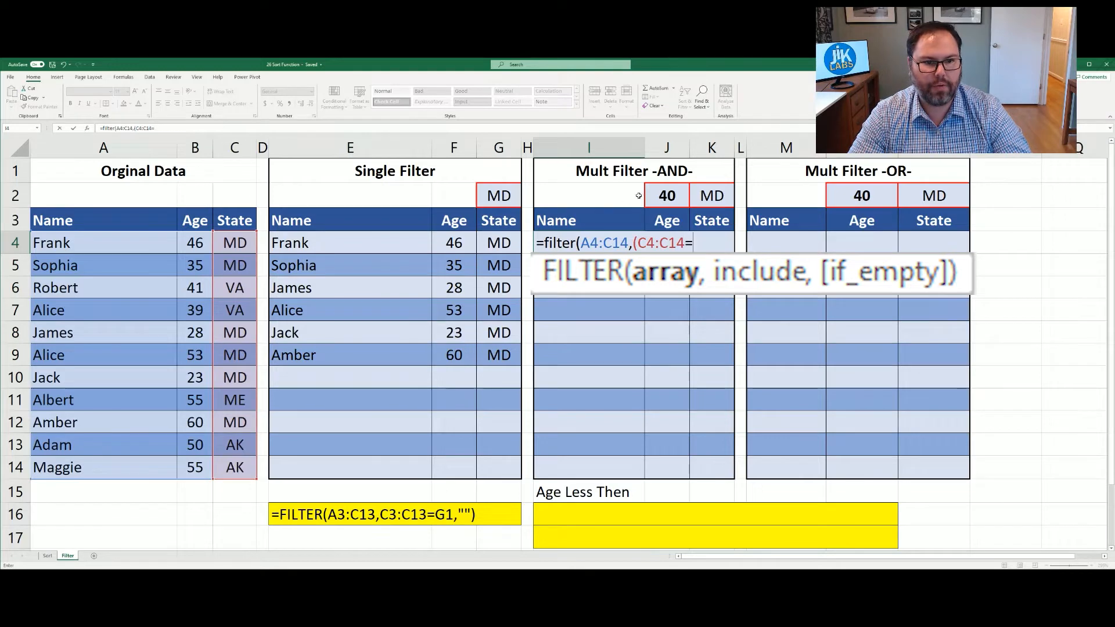
{"action": "left_click", "coordinate": [705, 193]}
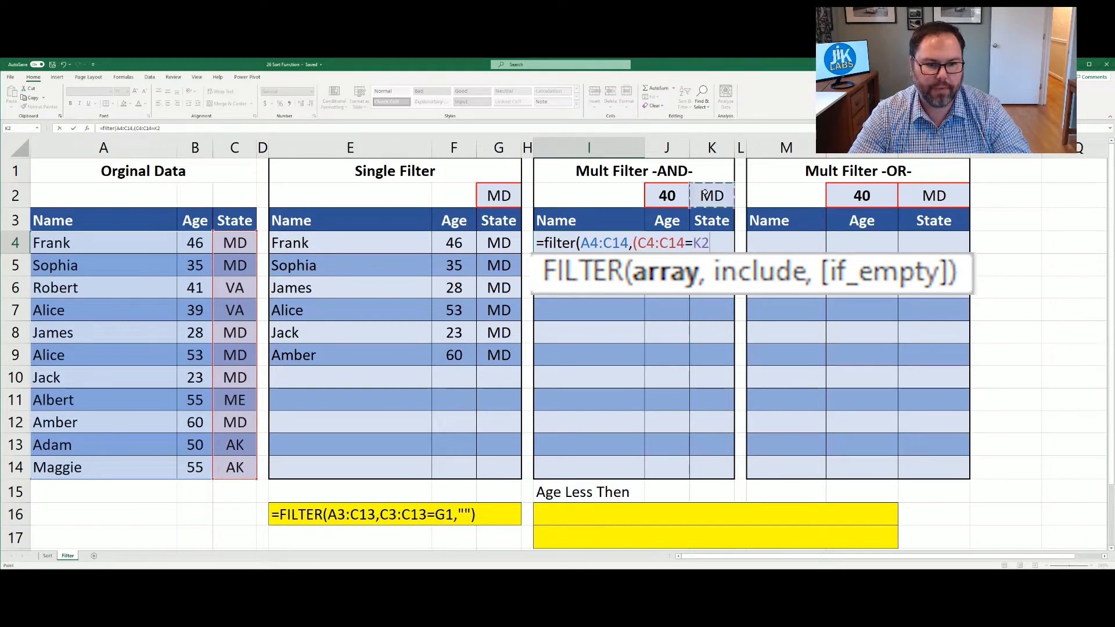
Step: Complete the I4 formula by multiplying the state condition by (B4:B14<=J2), with "" as the if-empty result
{"action": "type", "text": ")*"}
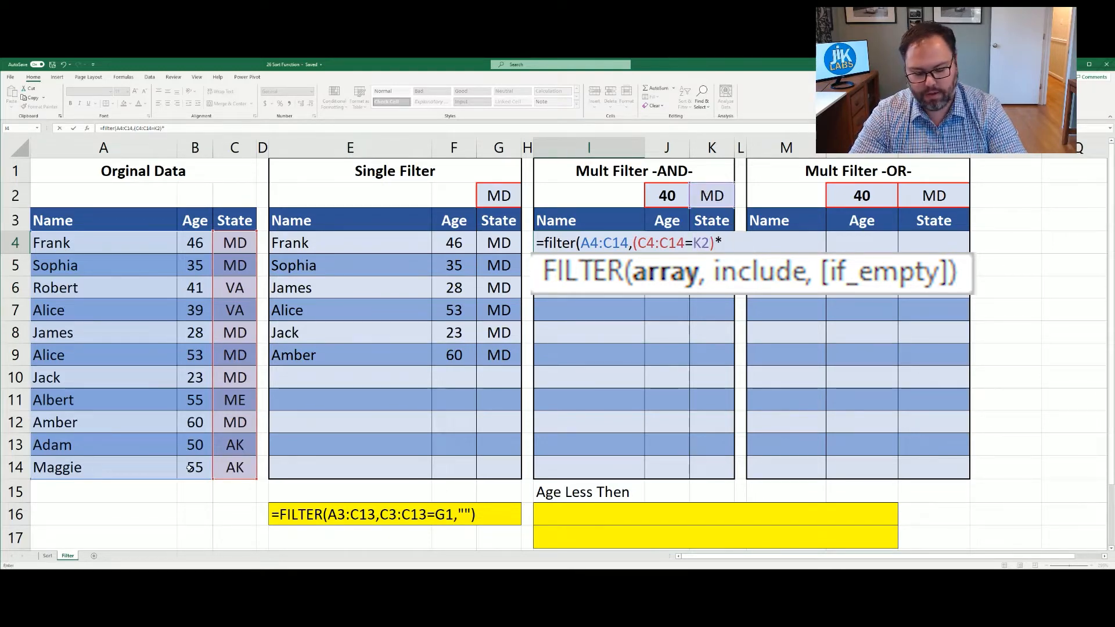
{"action": "type", "text": "("}
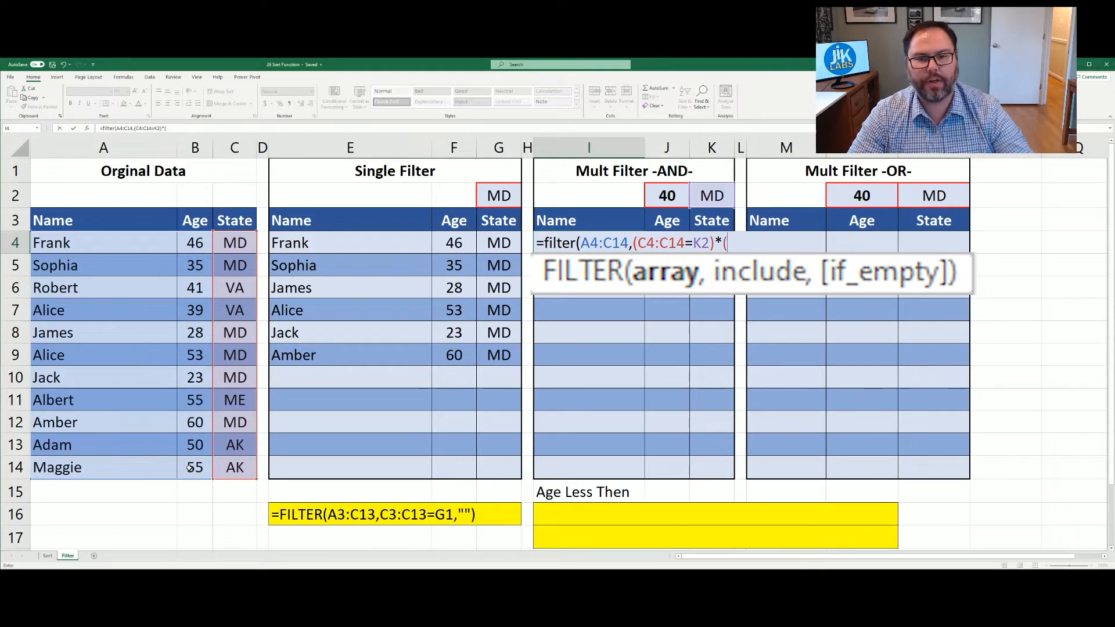
{"action": "left_click_drag", "start_coordinate": [193, 242], "coordinate": [190, 467]}
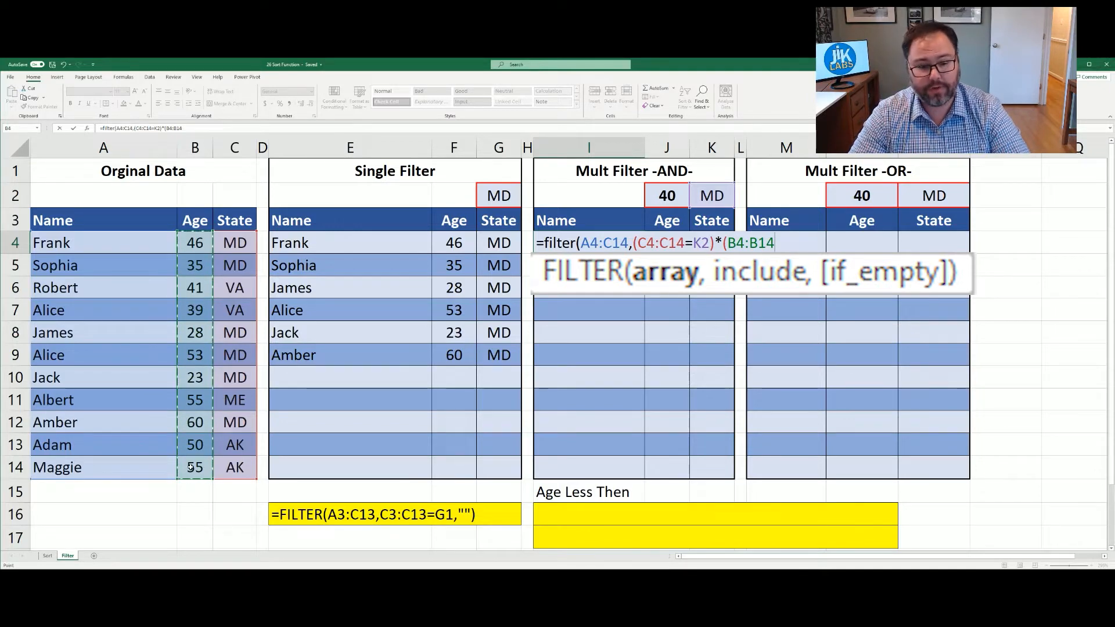
{"action": "type", "text": "<"}
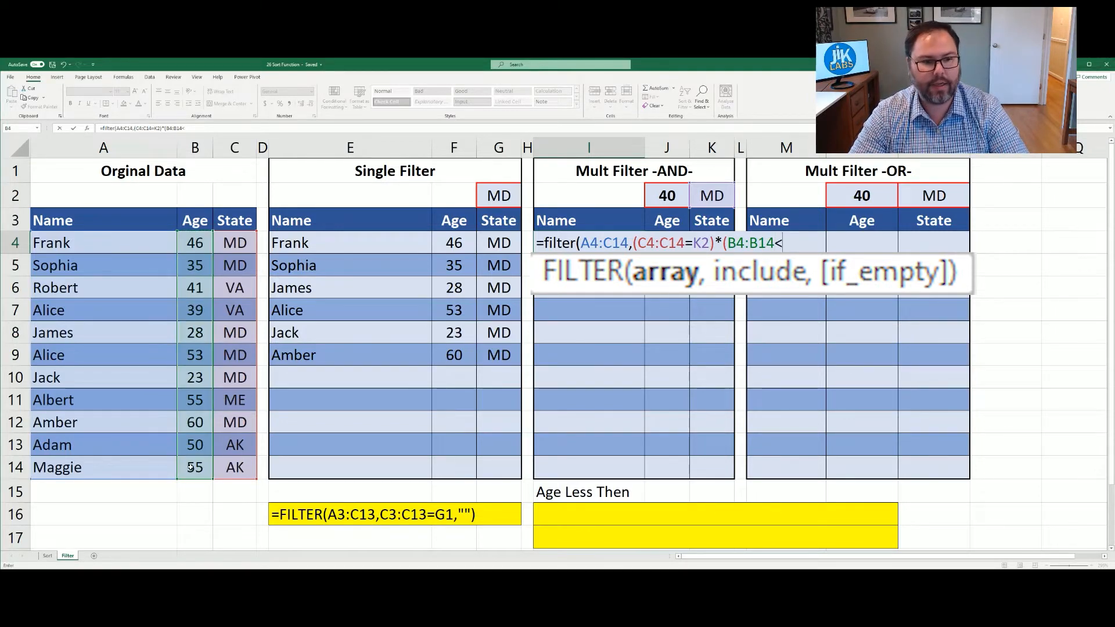
{"action": "type", "text": "="}
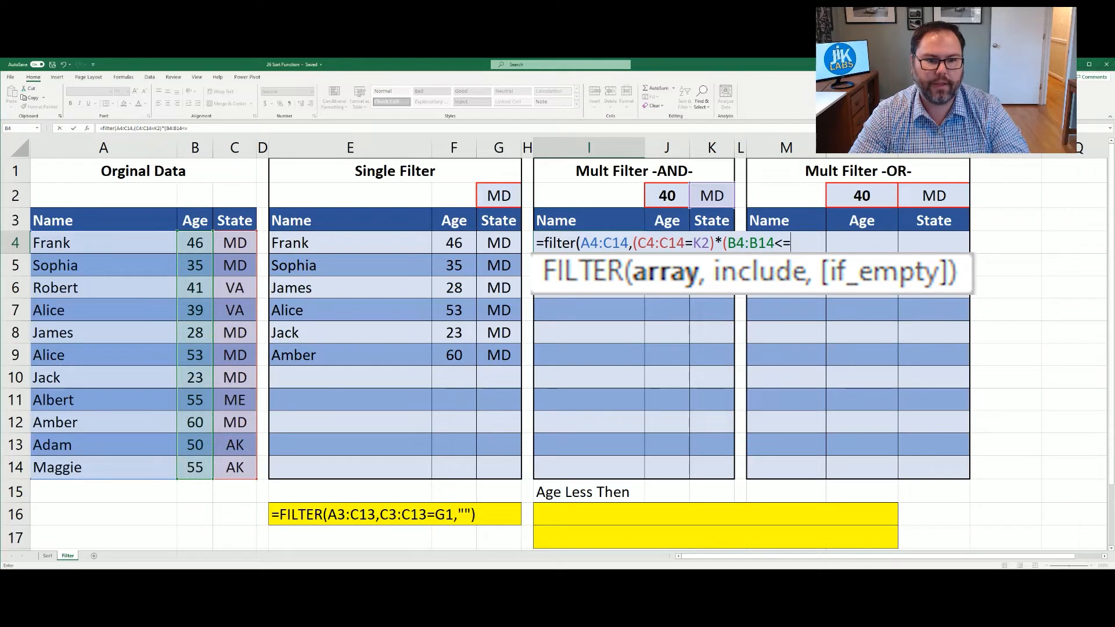
{"action": "left_click", "coordinate": [653, 196]}
{"action": "type", "text": "),"}
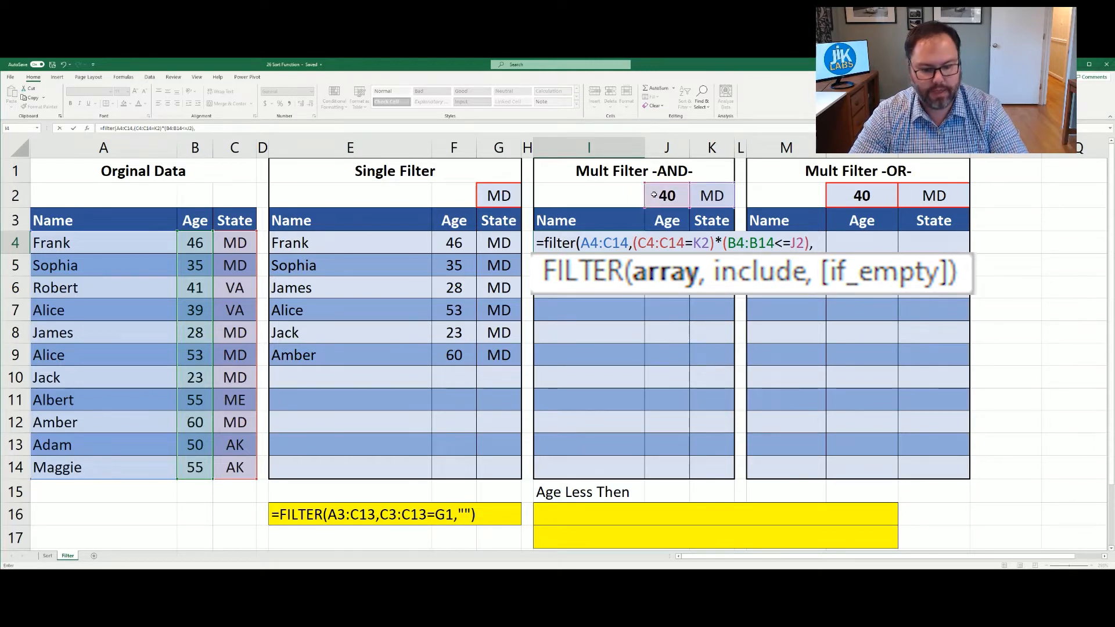
{"action": "type", "text": "\"\""}
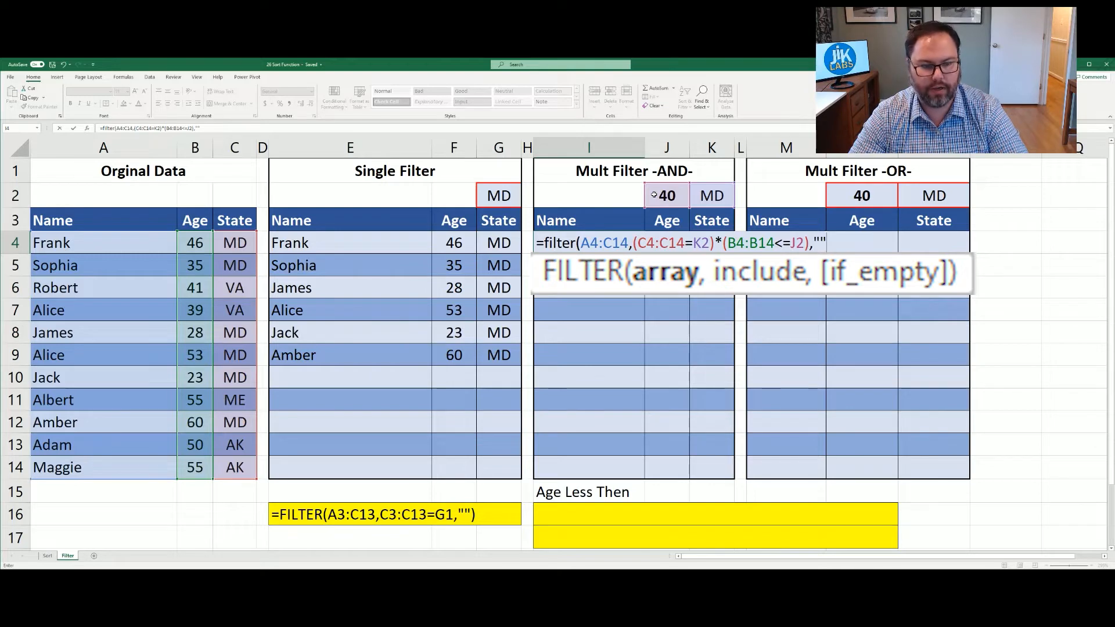
{"action": "type", "text": ")"}
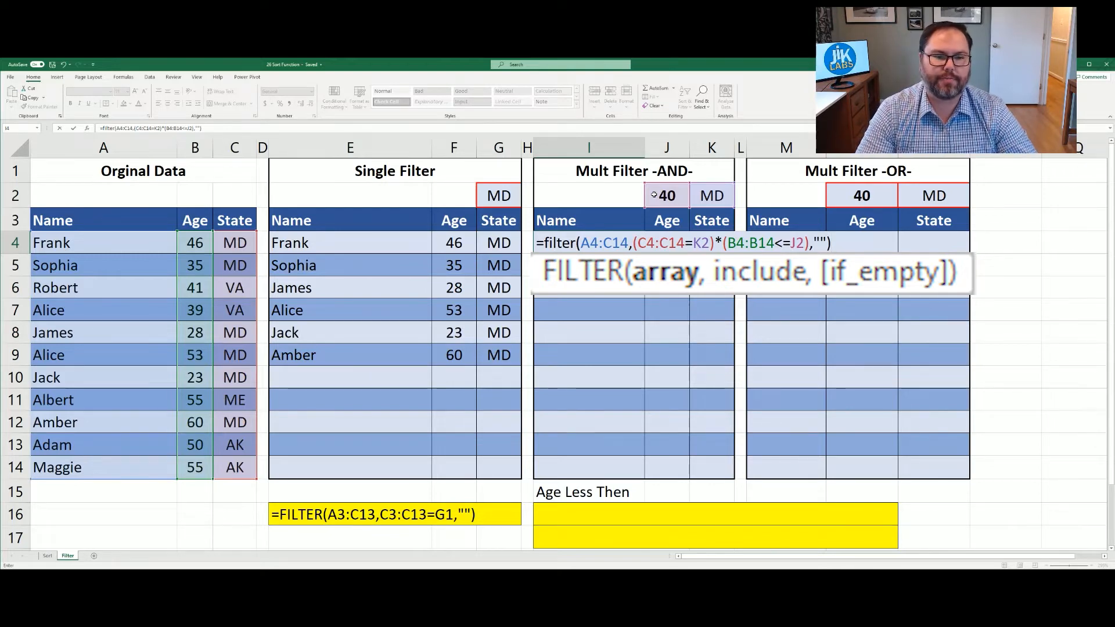
{"action": "key", "text": "Return"}
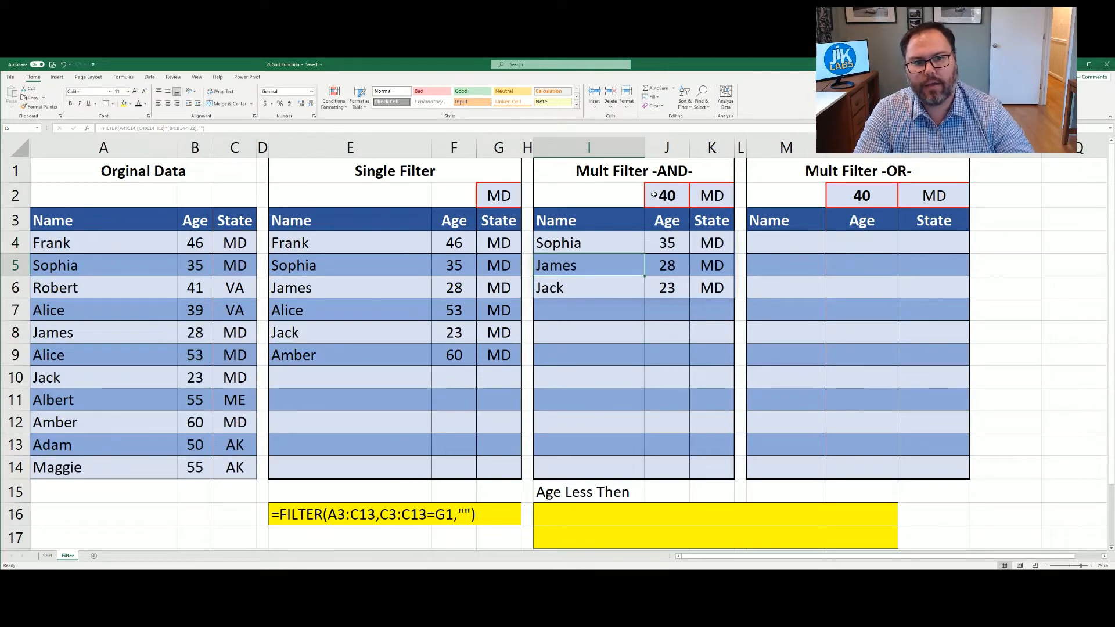
Step: Test the AND filter with age criteria 20 and 65 in J2, and restore the criterion to 40
{"action": "left_click", "coordinate": [654, 195]}
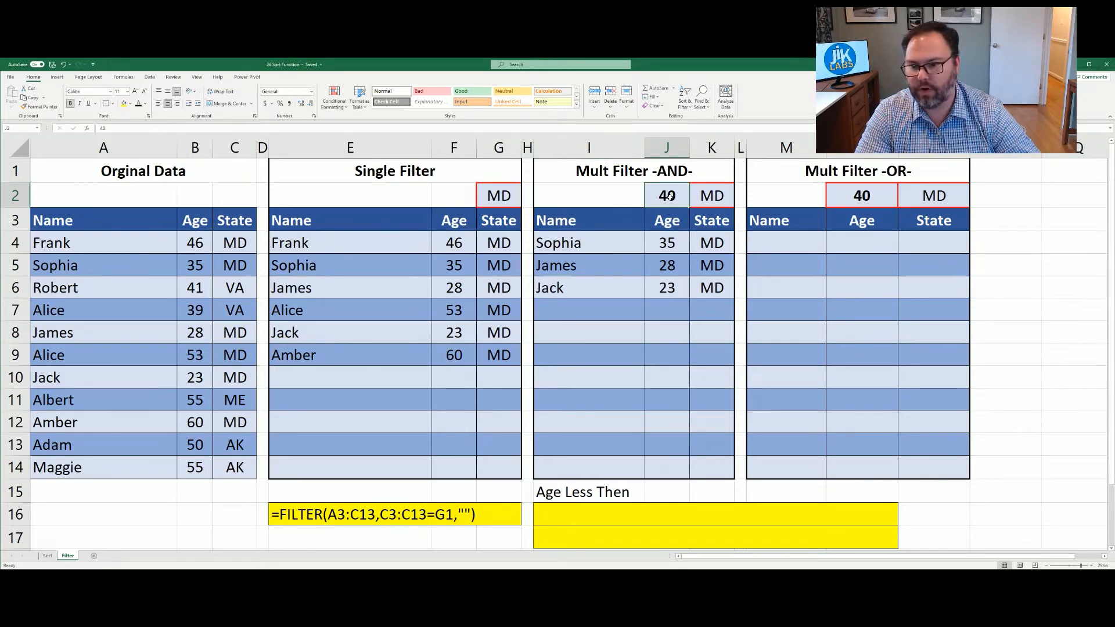
{"action": "type", "text": "20"}
{"action": "key", "text": "Return"}
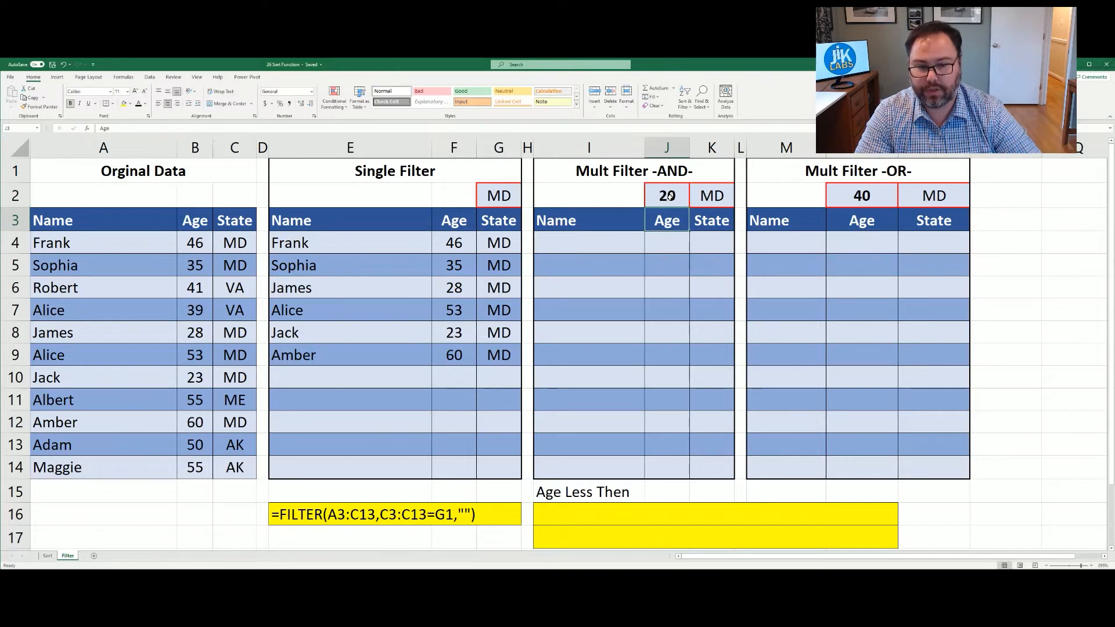
{"action": "left_click", "coordinate": [669, 198]}
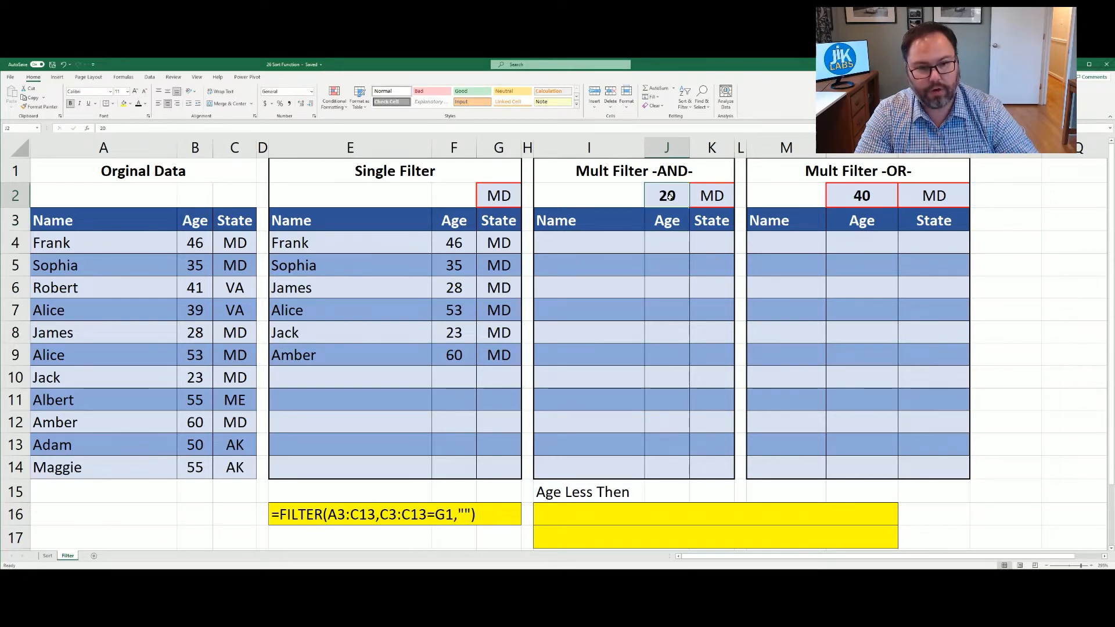
{"action": "type", "text": "65"}
{"action": "key", "text": "Return"}
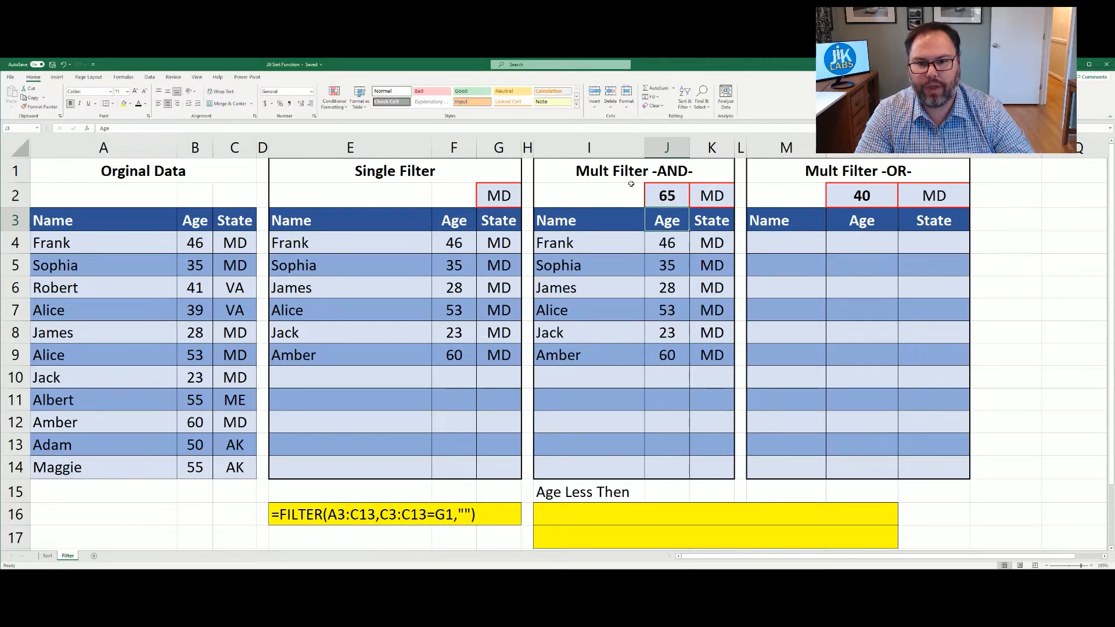
{"action": "left_click", "coordinate": [674, 196]}
{"action": "type", "text": "40"}
{"action": "key", "text": "Return"}
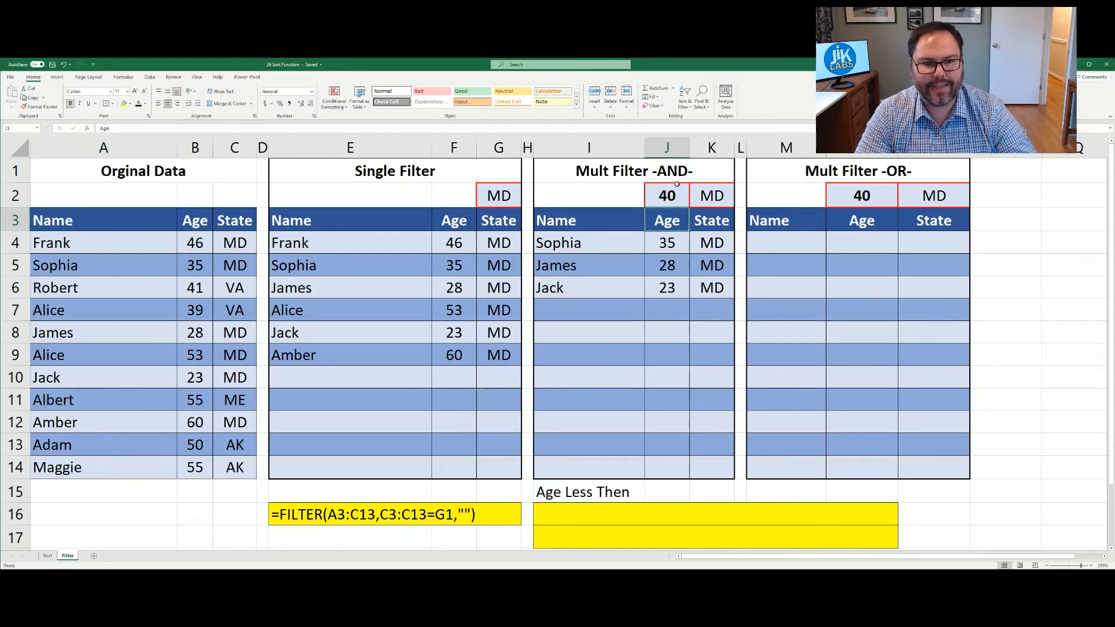
{"action": "left_click", "coordinate": [664, 197]}
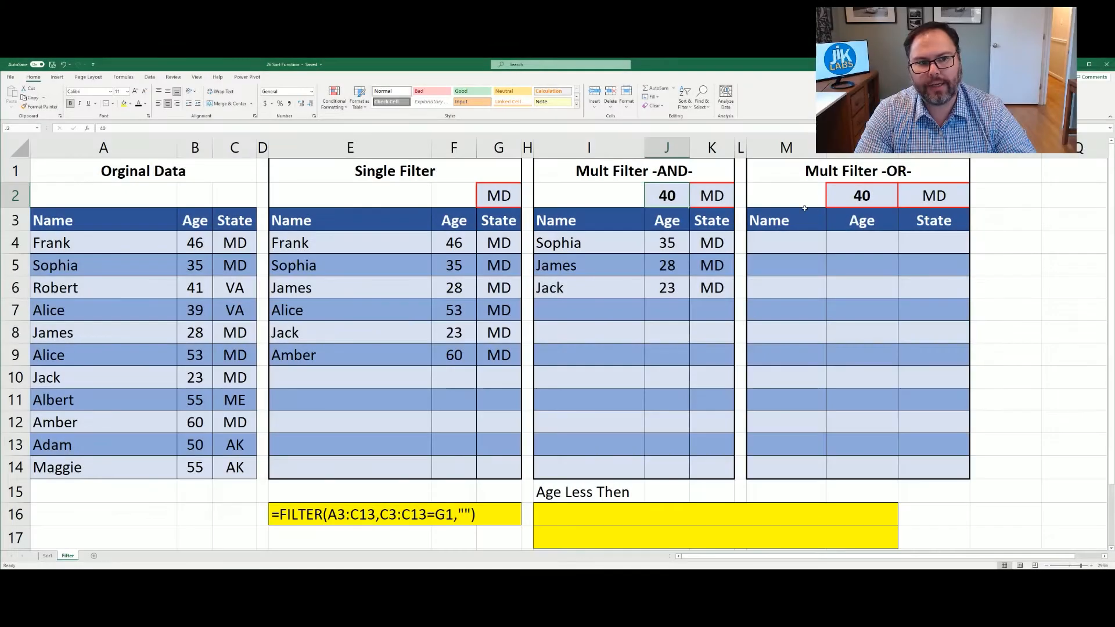
Step: Begin a FILTER formula in M4 of the OR table with array A4:C14 and the state condition (C4:C14=O2)
{"action": "left_click", "coordinate": [781, 238]}
{"action": "type", "text": "="}
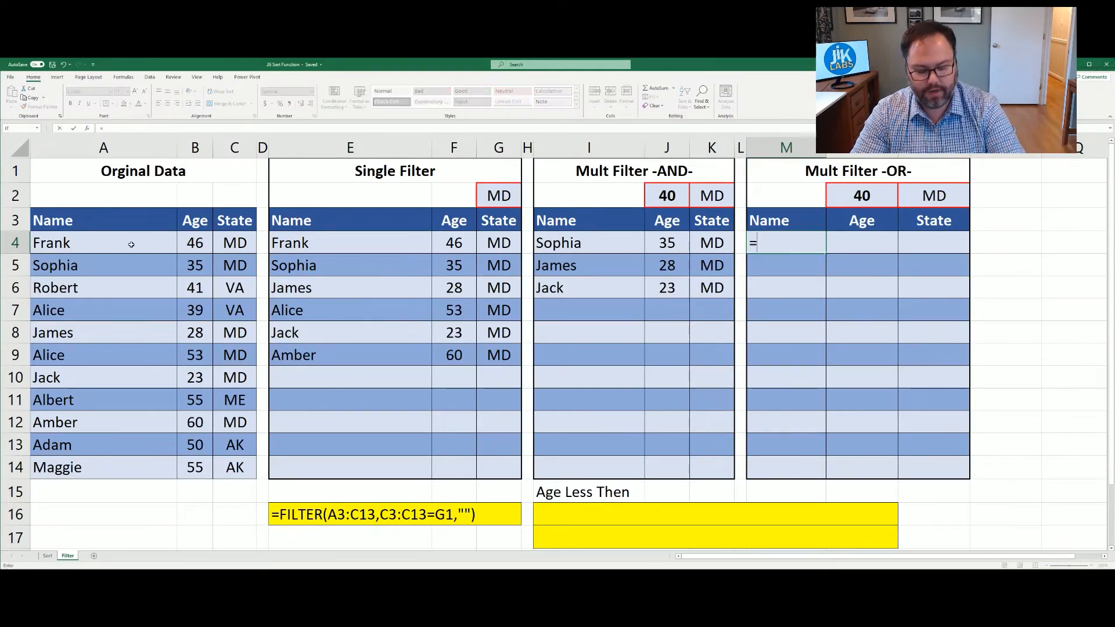
{"action": "type", "text": "filter"}
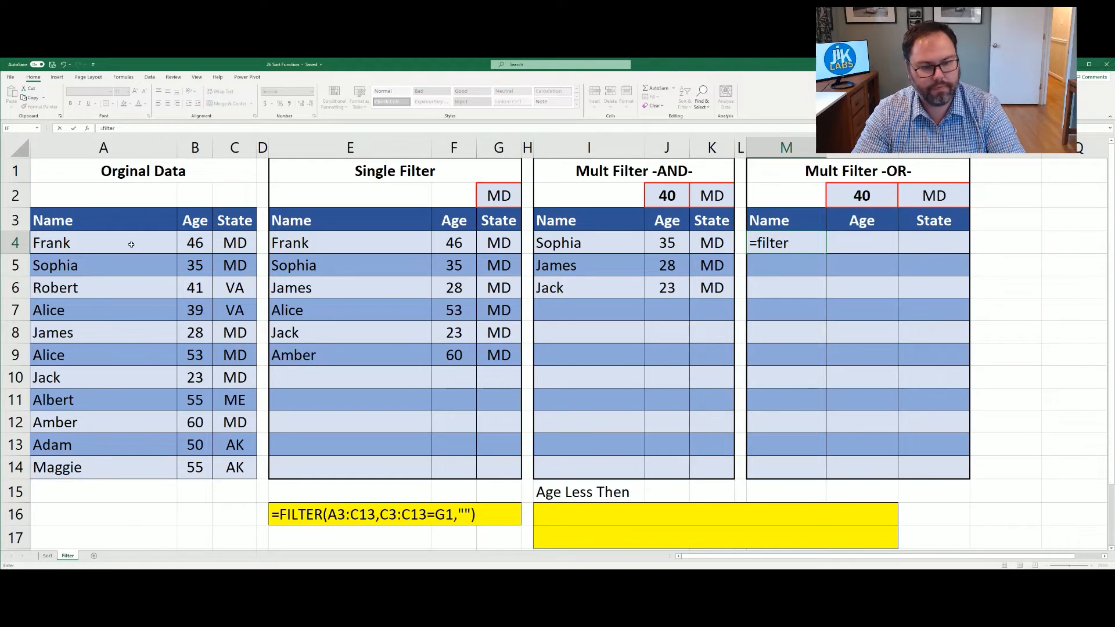
{"action": "key", "text": "Tab"}
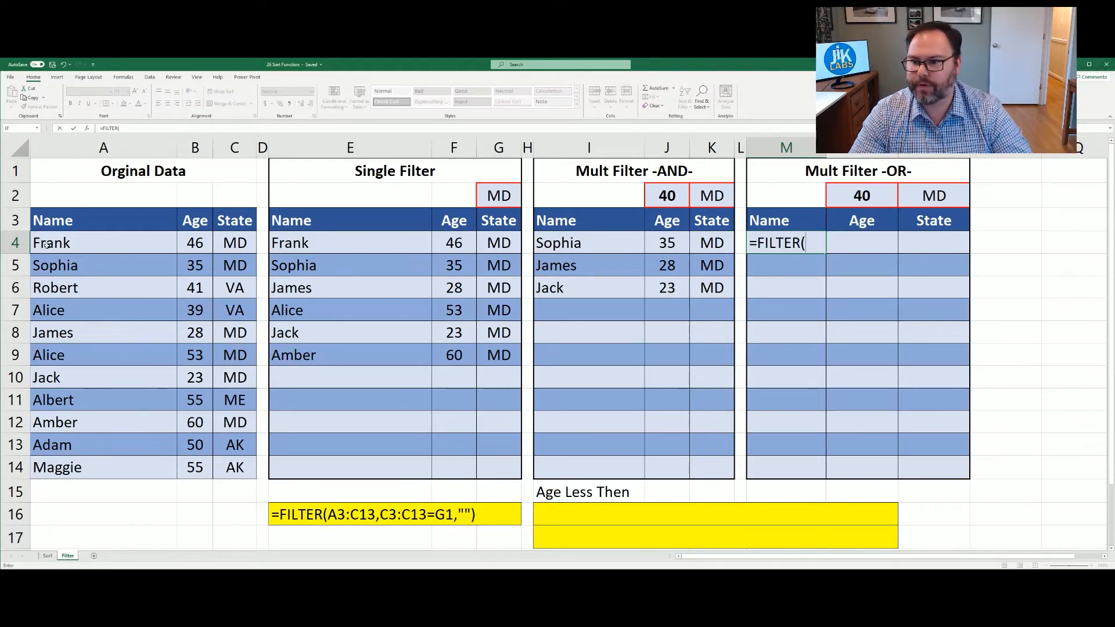
{"action": "left_click_drag", "start_coordinate": [89, 249], "coordinate": [237, 466]}
{"action": "type", "text": ","}
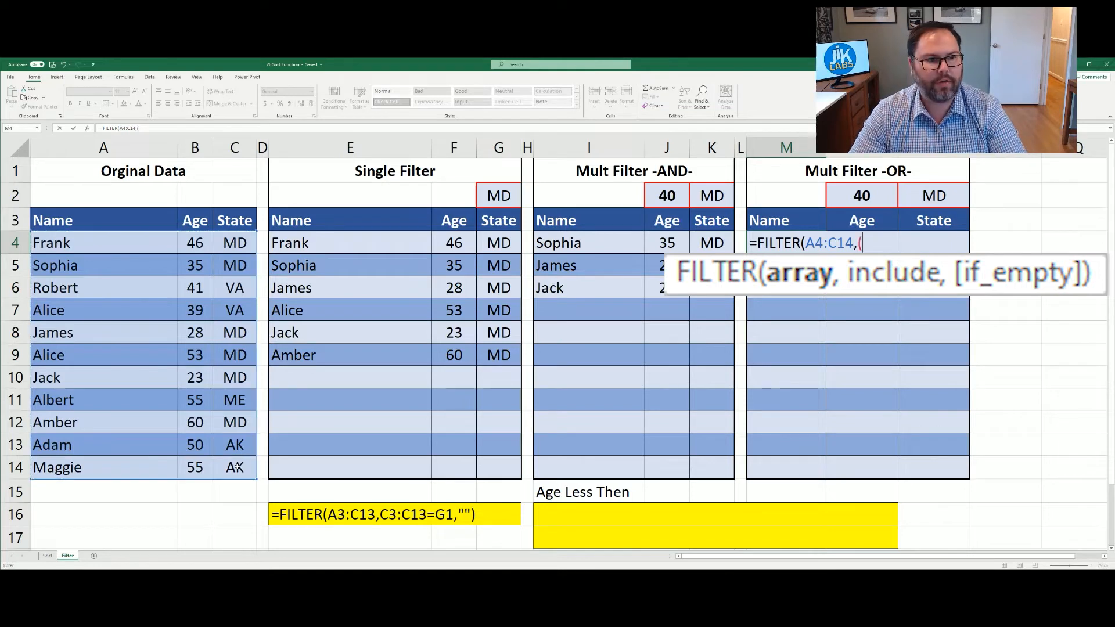
{"action": "type", "text": "("}
{"action": "left_click_drag", "start_coordinate": [226, 235], "coordinate": [226, 459]}
{"action": "type", "text": "="}
{"action": "left_click", "coordinate": [921, 193]}
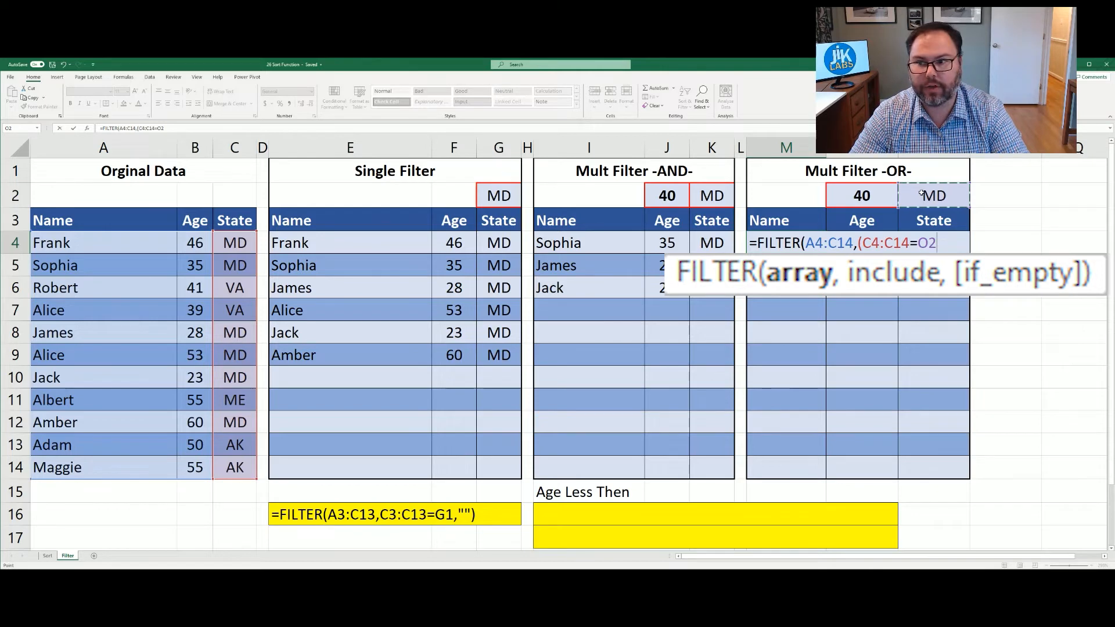
{"action": "type", "text": ")"}
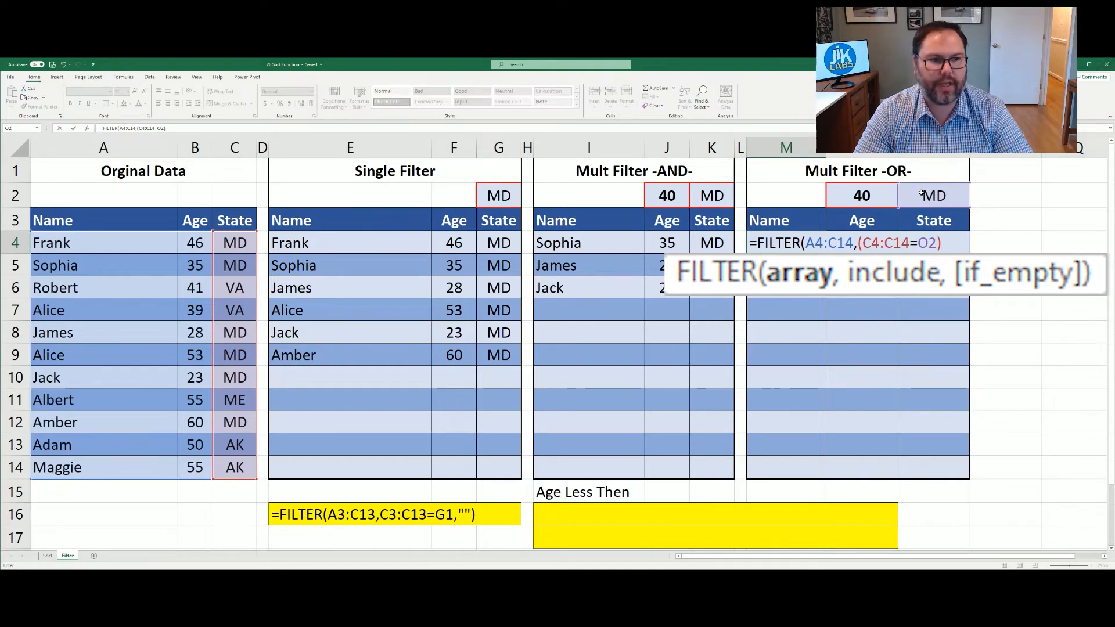
Step: Add the age condition (B4:B14<=N2) to the M4 FILTER formula, joined to the state condition with + for OR
{"action": "type", "text": "+("}
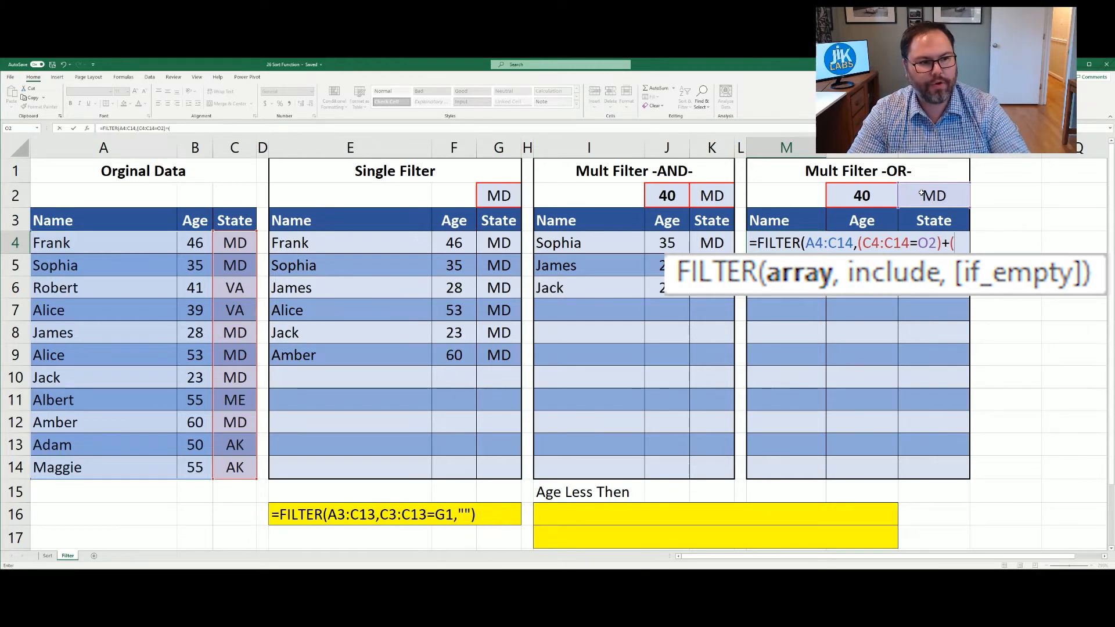
{"action": "left_click", "coordinate": [196, 244]}
{"action": "left_click_drag", "start_coordinate": [207, 464], "coordinate": [207, 472]}
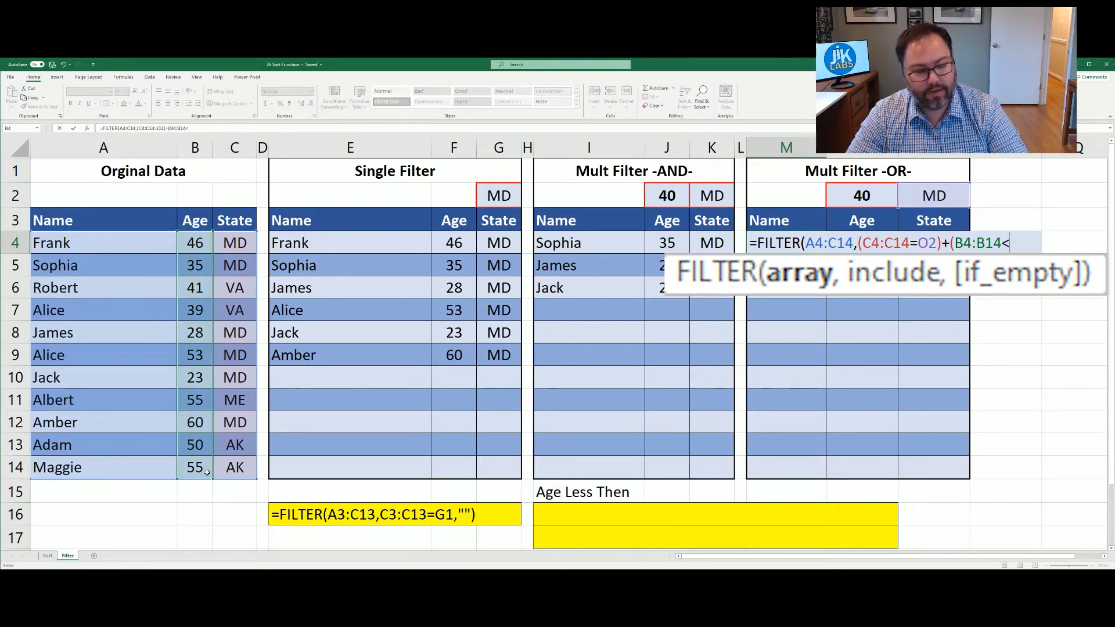
{"action": "type", "text": "<="}
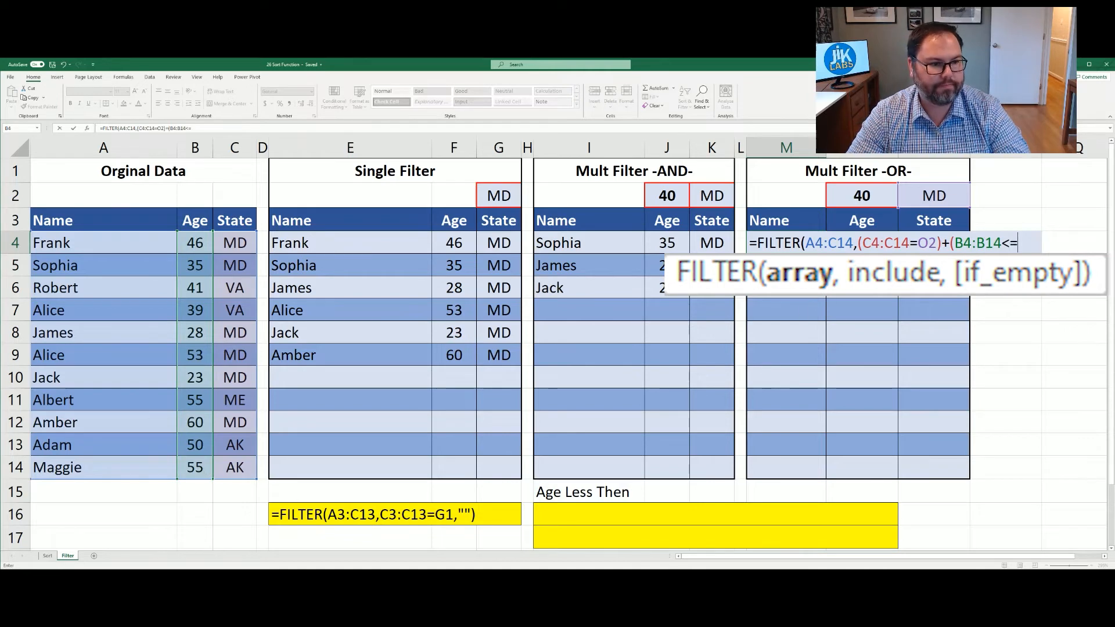
{"action": "left_click", "coordinate": [864, 198]}
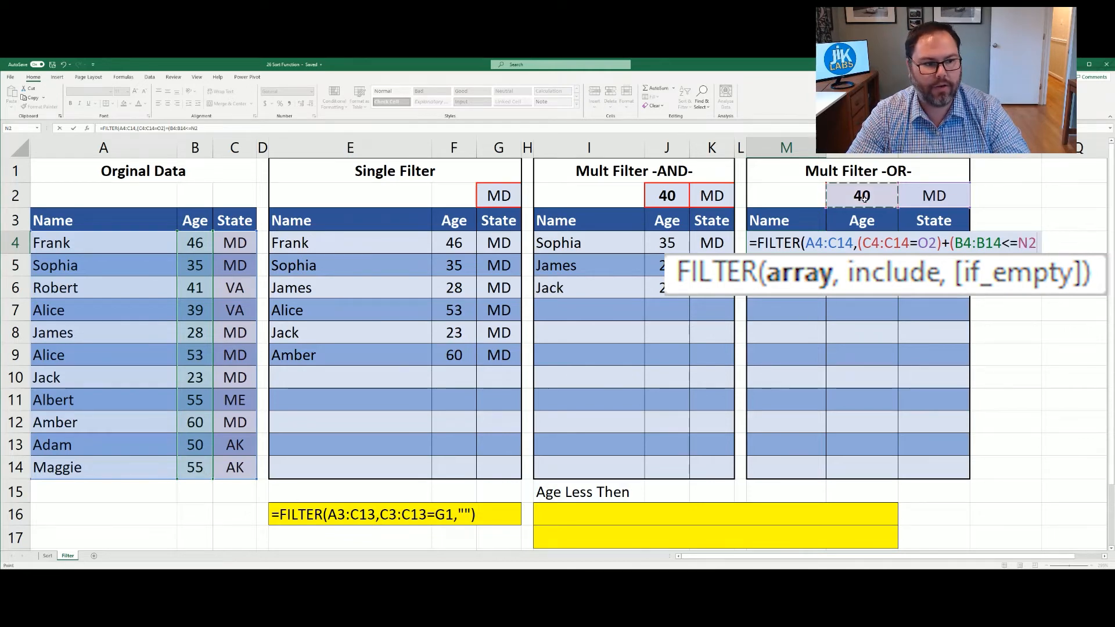
{"action": "type", "text": ")"}
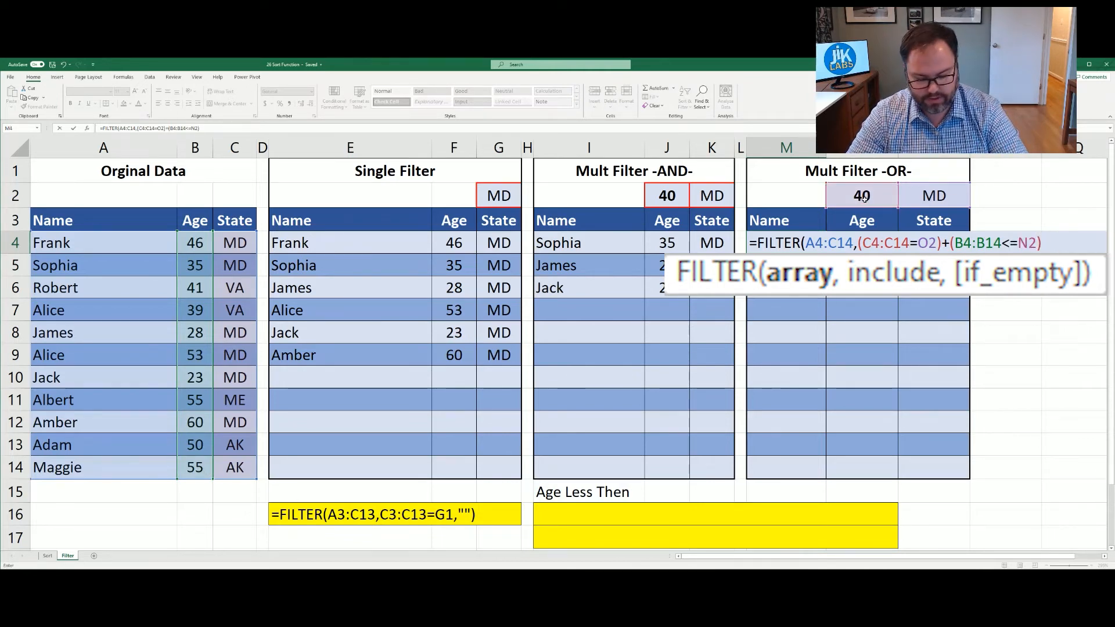
Step: Finish and enter the M4 OR formula without an if-empty argument
{"action": "type", "text": ",\"\""}
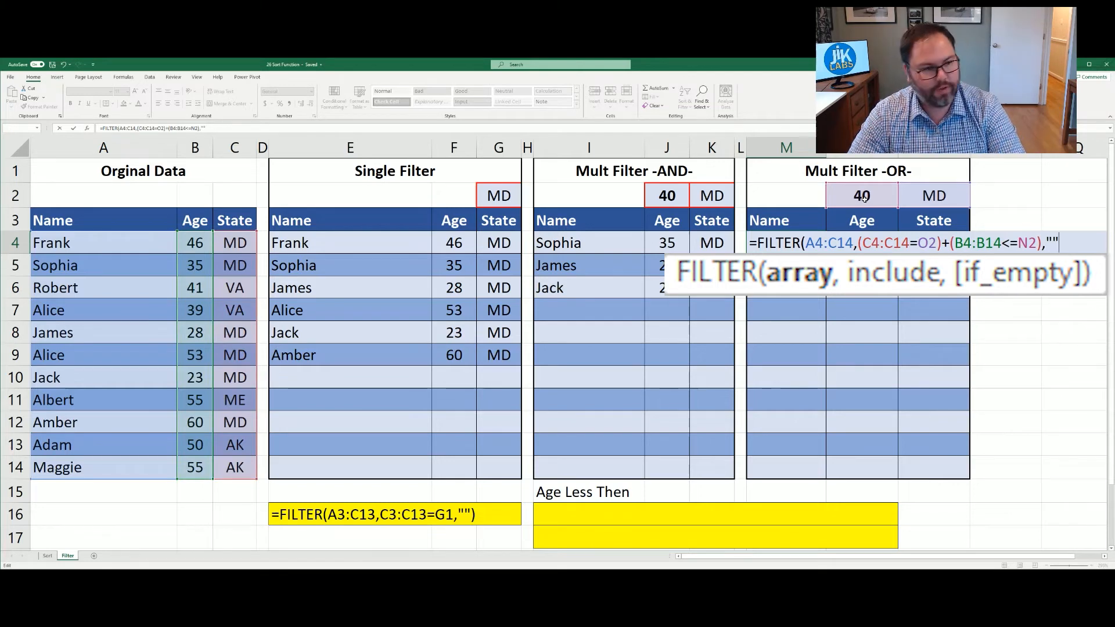
{"action": "key", "text": "BackSpace"}
{"action": "key", "text": "BackSpace"}
{"action": "key", "text": "BackSpace"}
{"action": "type", "text": ")"}
{"action": "key", "text": "Return"}
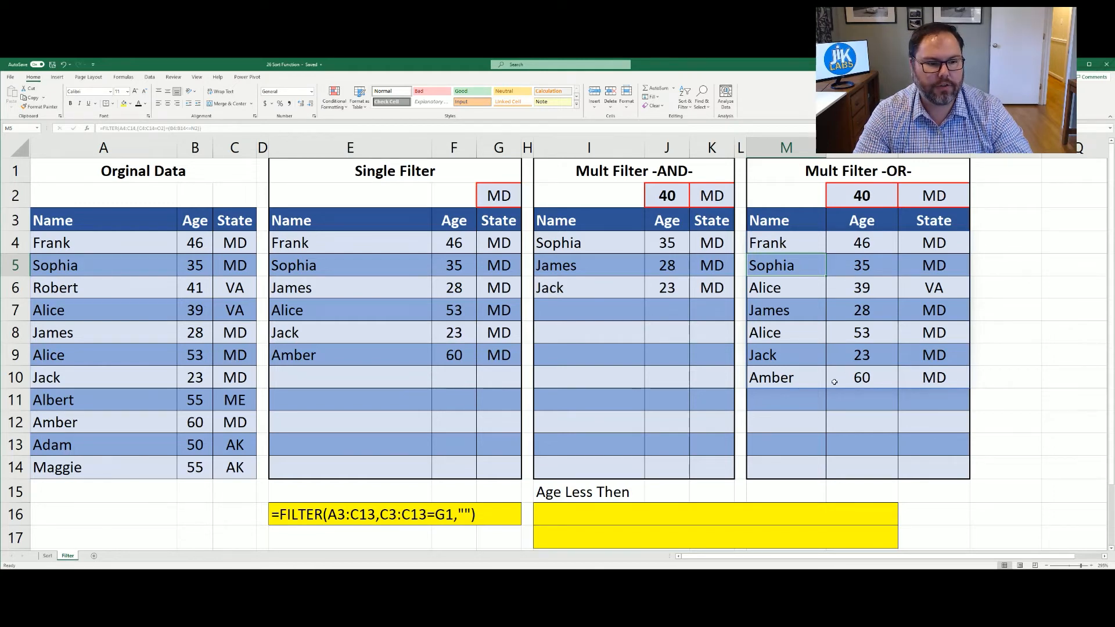
Step: Examine rows 10 and 6 of the OR results against the age and state criteria, along with the notes below the AND table
{"action": "left_click_drag", "start_coordinate": [822, 377], "coordinate": [922, 377]}
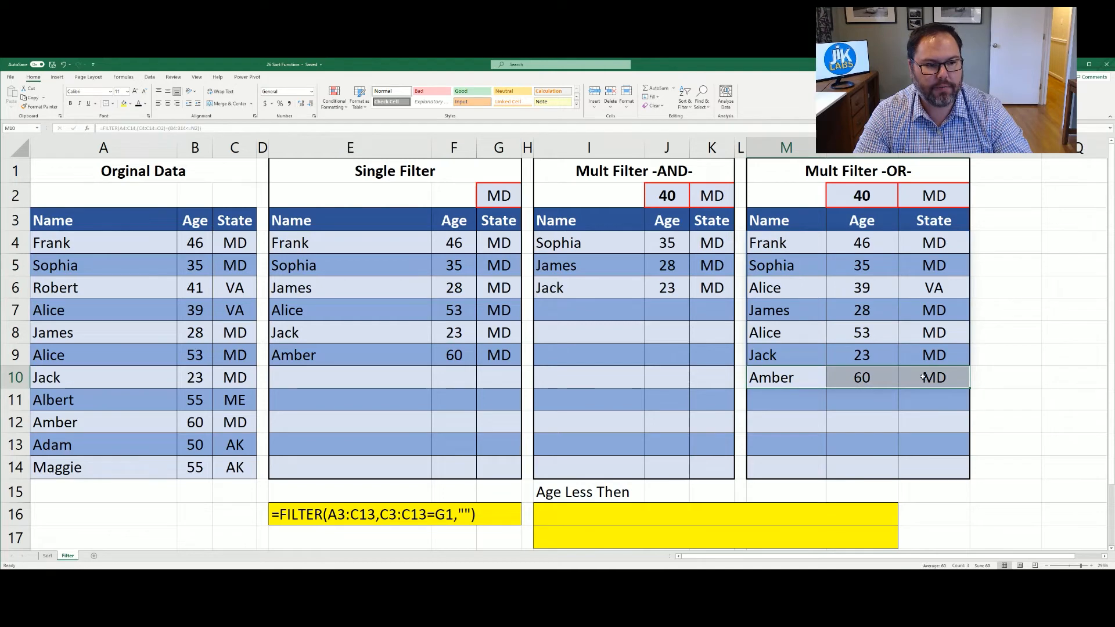
{"action": "left_click", "coordinate": [912, 381]}
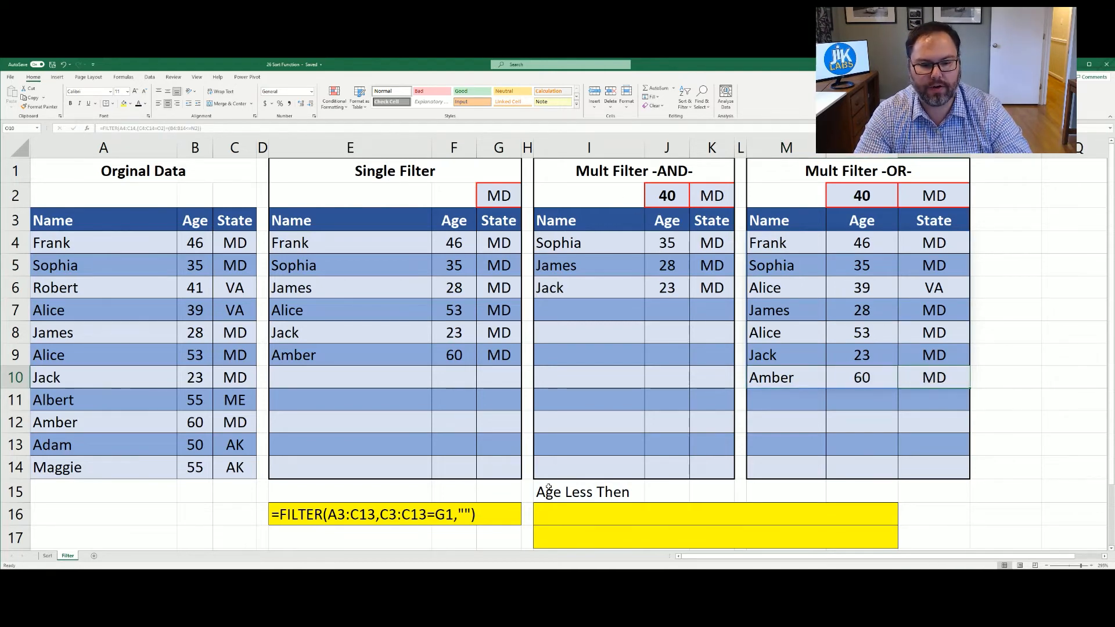
{"action": "left_click", "coordinate": [550, 525]}
{"action": "left_click_drag", "start_coordinate": [929, 287], "coordinate": [873, 288]}
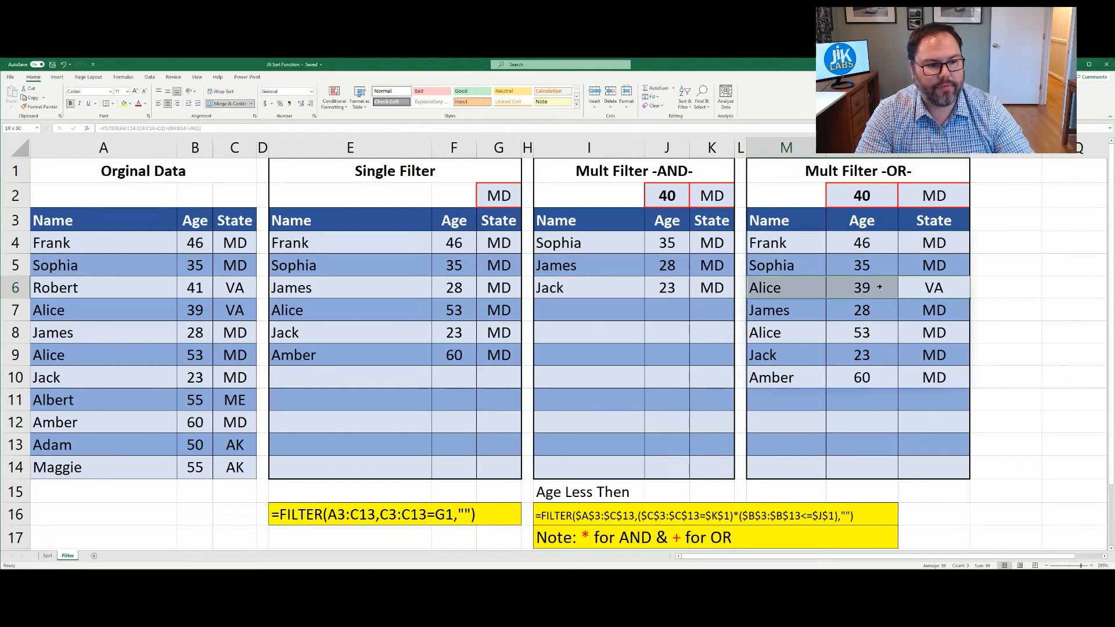
{"action": "left_click", "coordinate": [860, 288]}
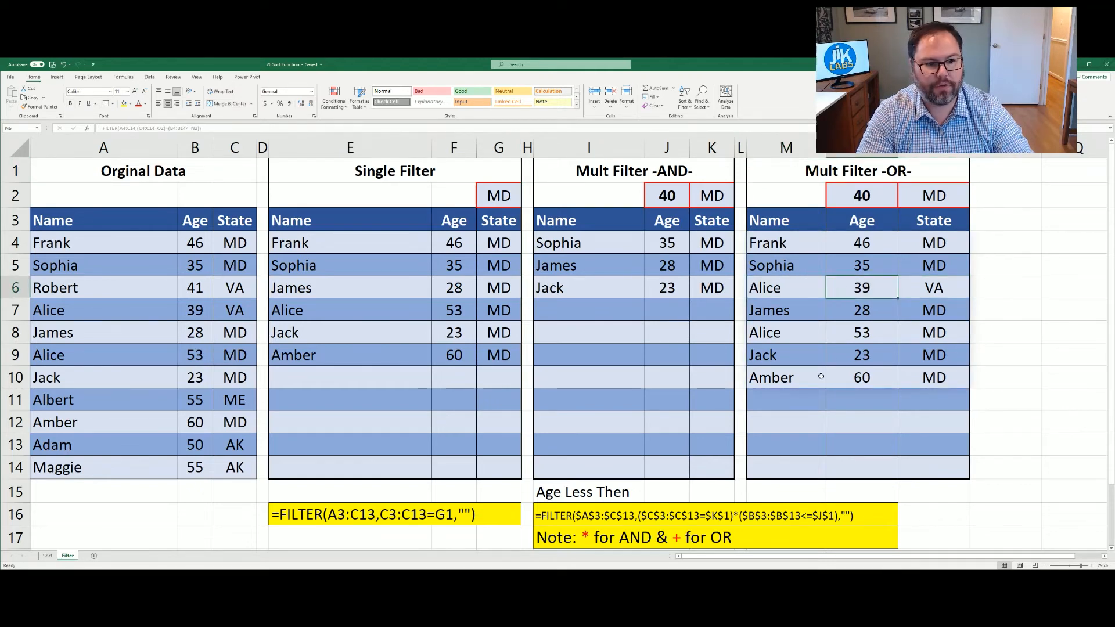
{"action": "left_click", "coordinate": [586, 492]}
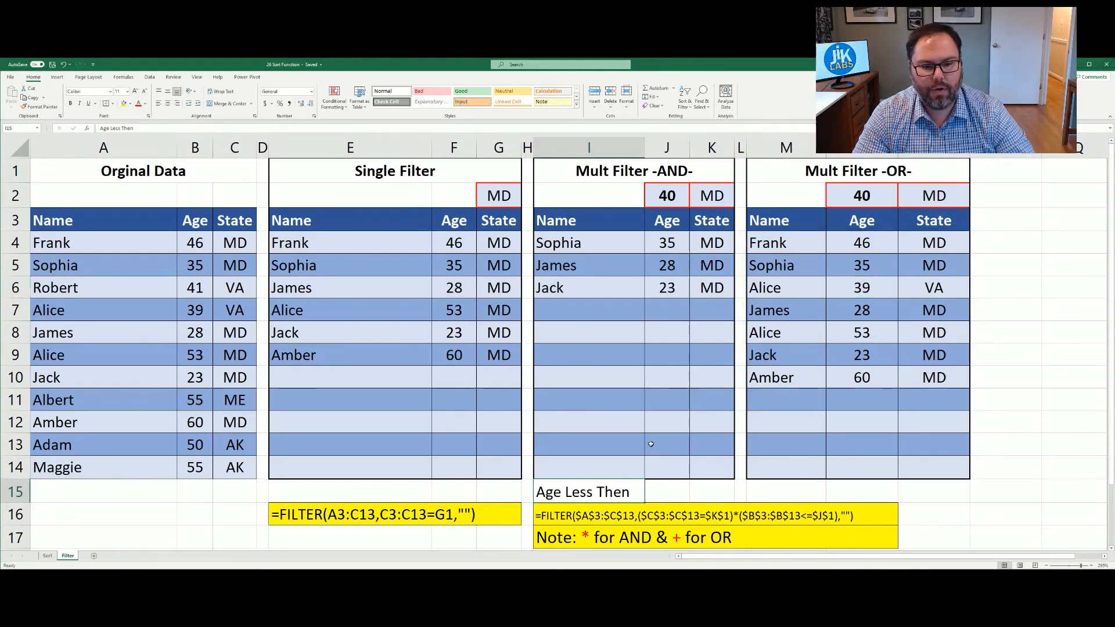